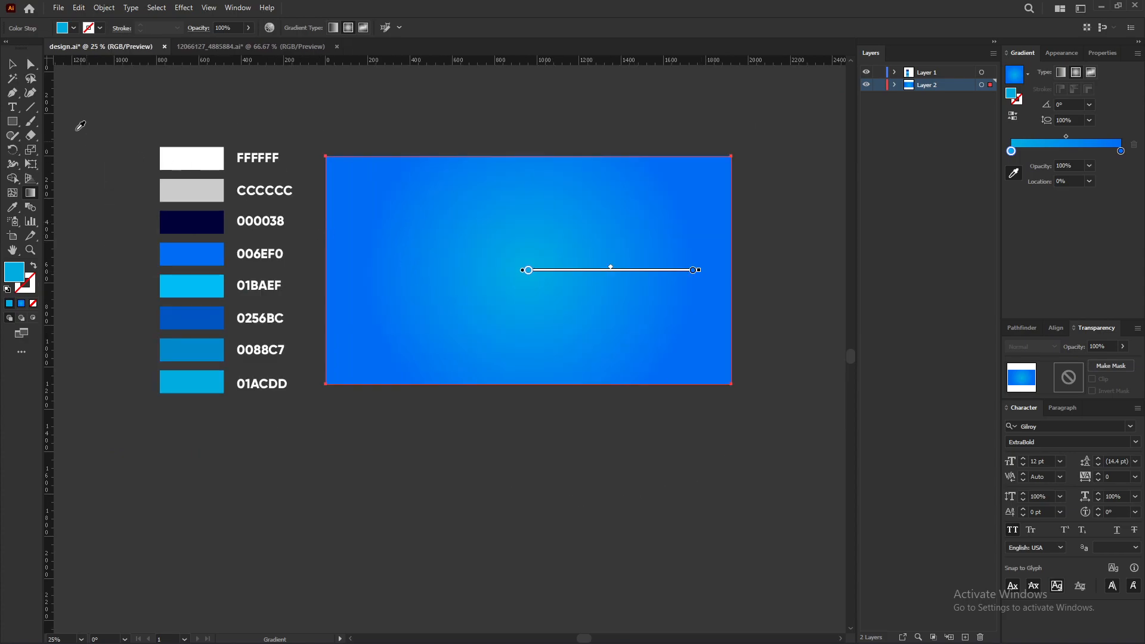
Step: Enlarge the background rectangle's radial gradient by extending its end handle outward
key("v")
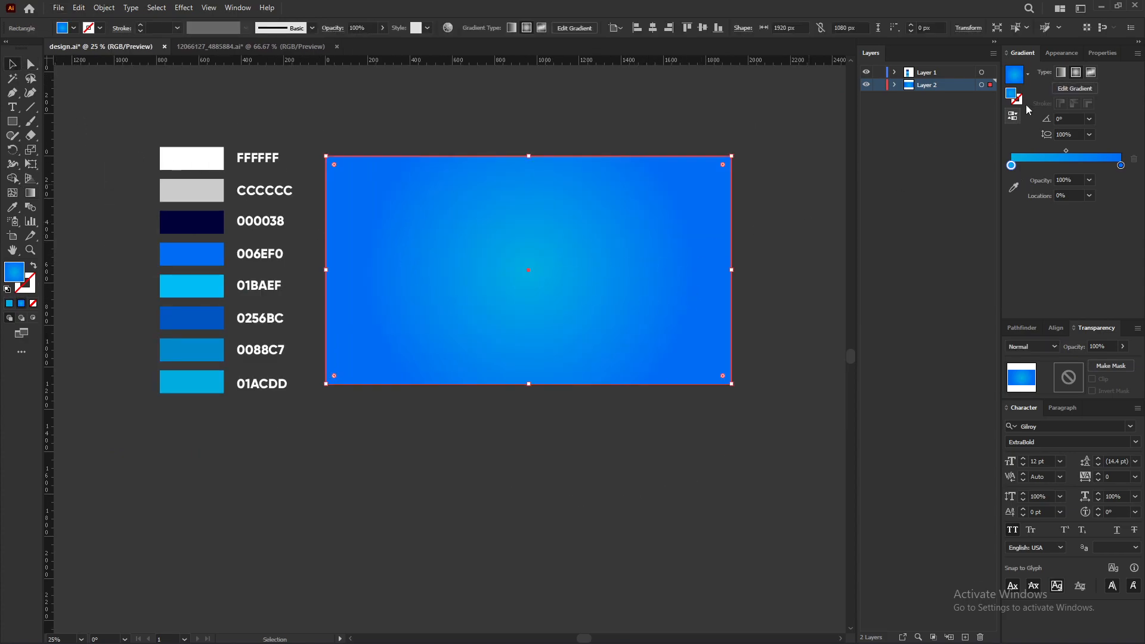
left_click(30, 193)
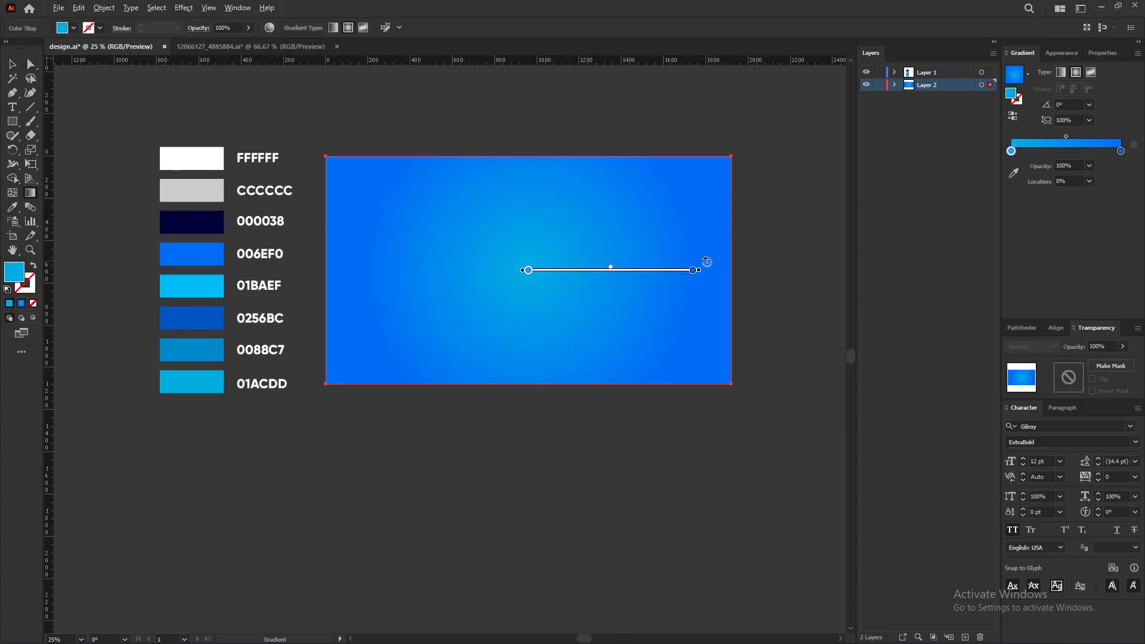
mouse_move(699, 270)
left_mouse_down()
mouse_move(803, 270)
mouse_move(792, 258)
left_mouse_up()
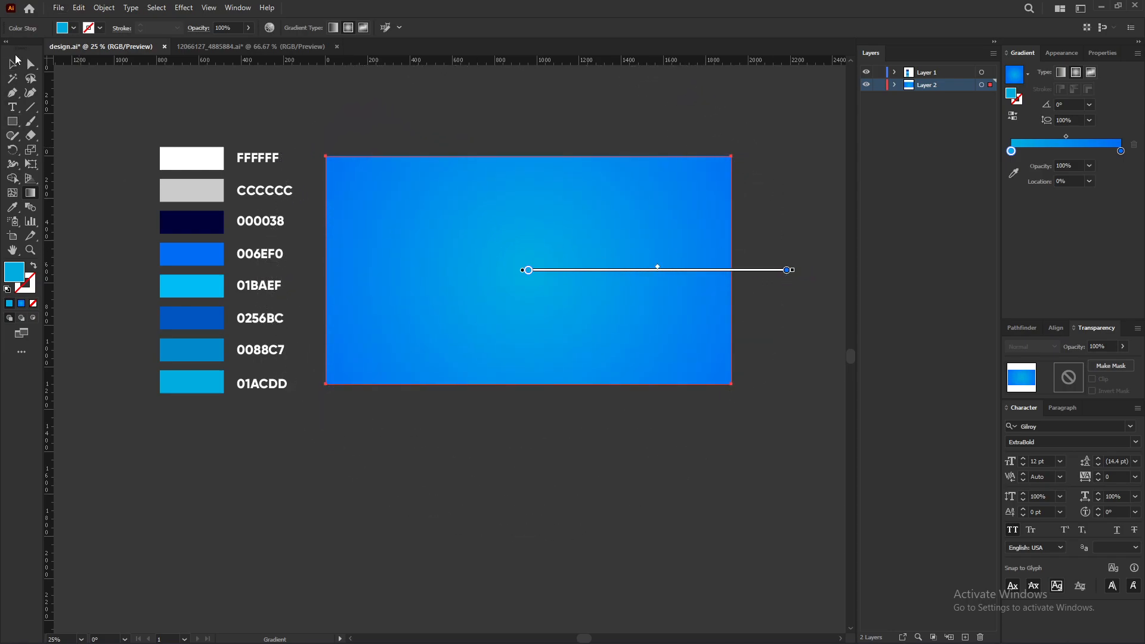
left_click(13, 64)
scroll(424, 298, "down", 2)
left_click(587, 486)
scroll(465, 308, "up", 2)
left_click_drag(500, 281, 447, 309)
key("ctrl+z")
Step: Rename the lower layer as bg and lock it
double_click(927, 85)
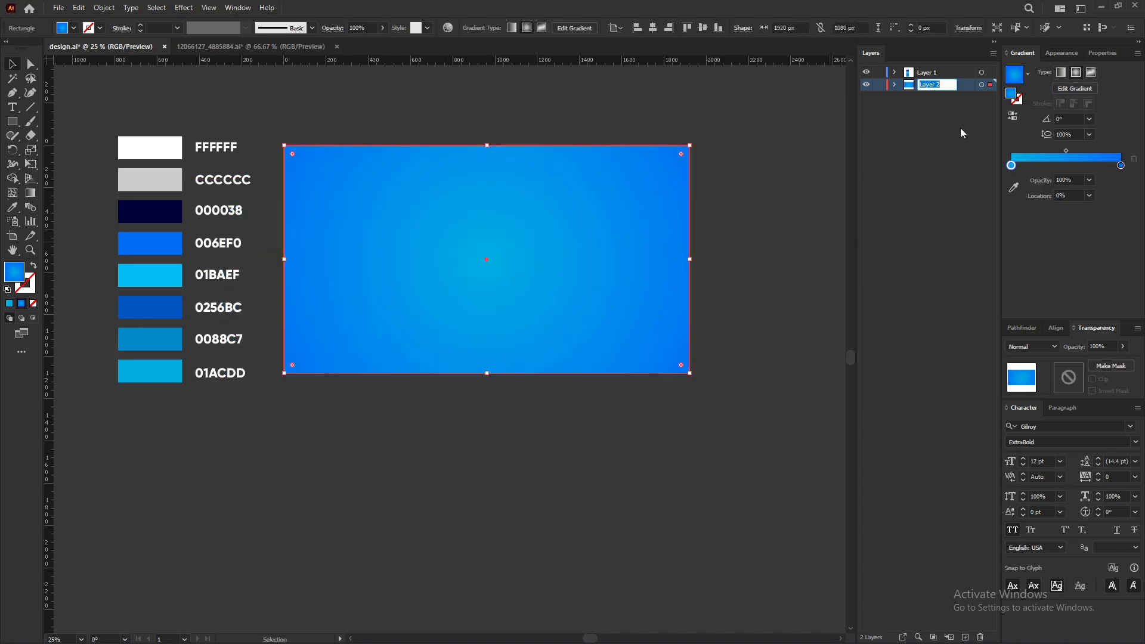
type("bg")
key("Return")
left_click(879, 87)
Step: Switch to Layer 1 and type the word MEGA on the artboard
scroll(444, 317, "down", 1)
mouse_move(529, 187)
left_mouse_down()
mouse_move(533, 244)
mouse_move(516, 179)
left_mouse_up()
scroll(511, 202, "up", 1)
left_click(17, 108)
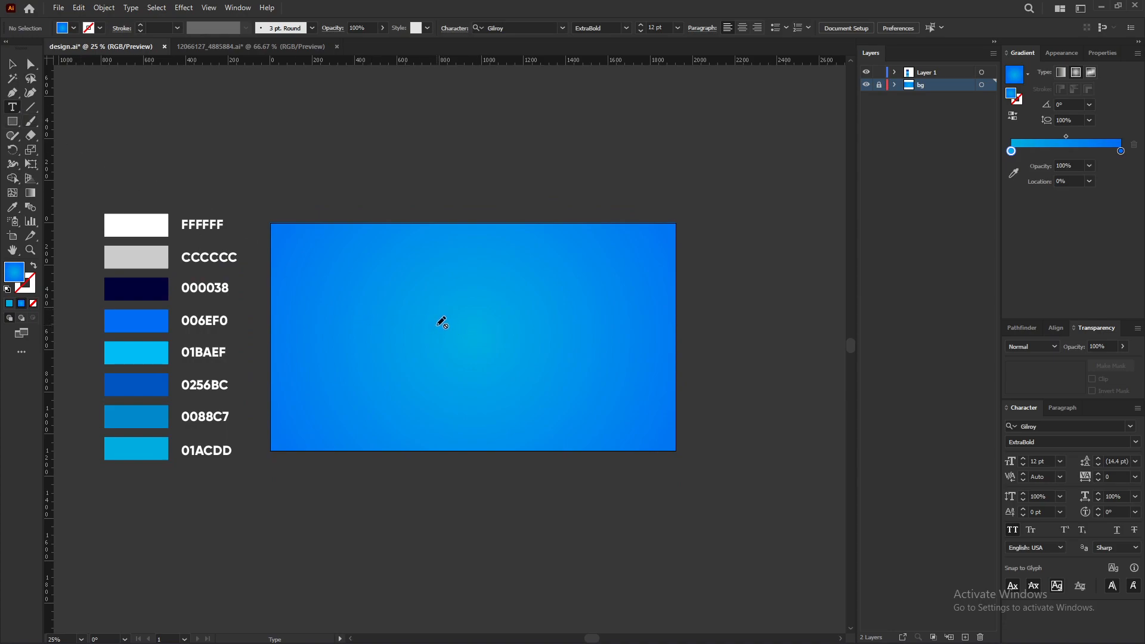
left_click(930, 72)
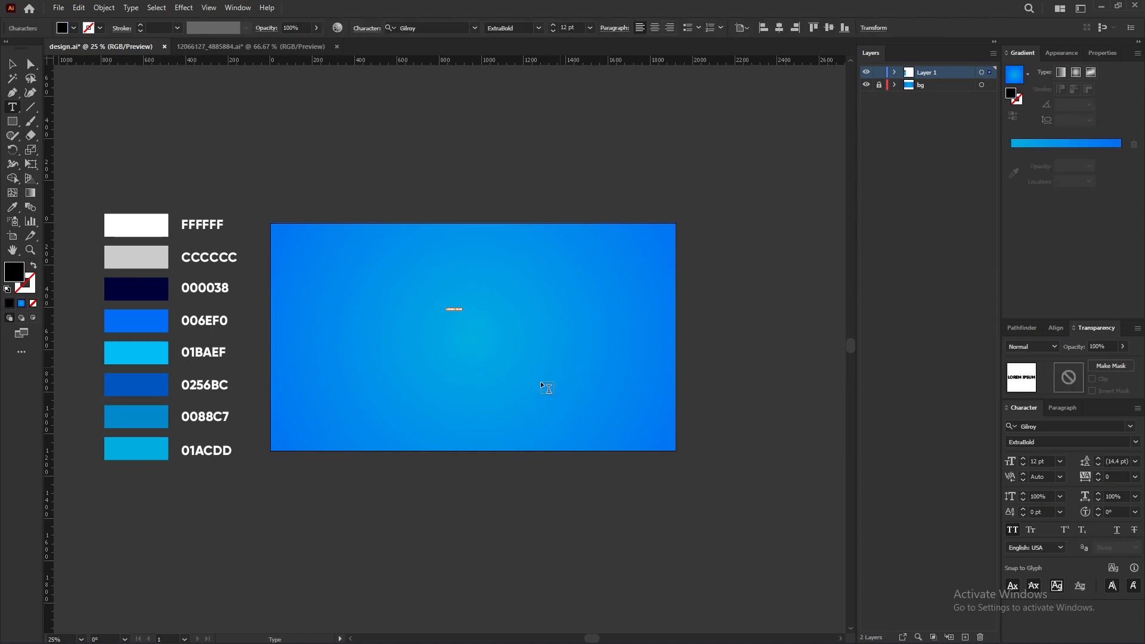
scroll(569, 312, "up", 1)
scroll(518, 282, "down", 2)
scroll(480, 305, "up", 2)
scroll(504, 341, "up", 2)
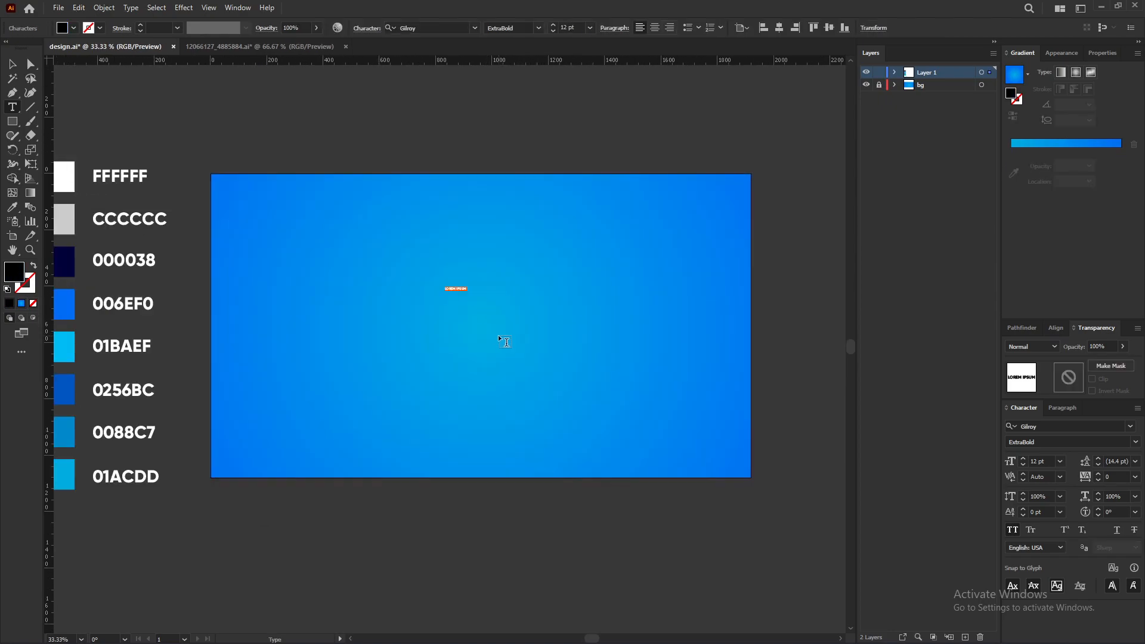
type("MEGA")
Step: Scale the MEGA text up on the artboard
left_click(10, 65)
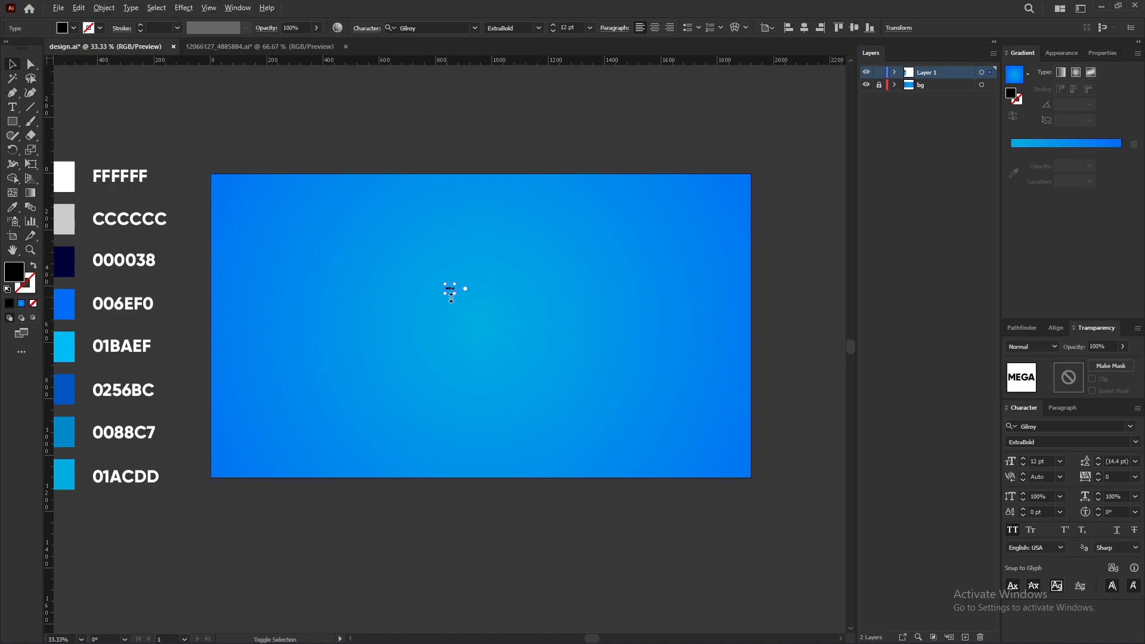
left_click_drag(456, 294, 565, 342)
left_click_drag(504, 288, 554, 339)
Step: Change the text's font to Marvin
left_click(1046, 426)
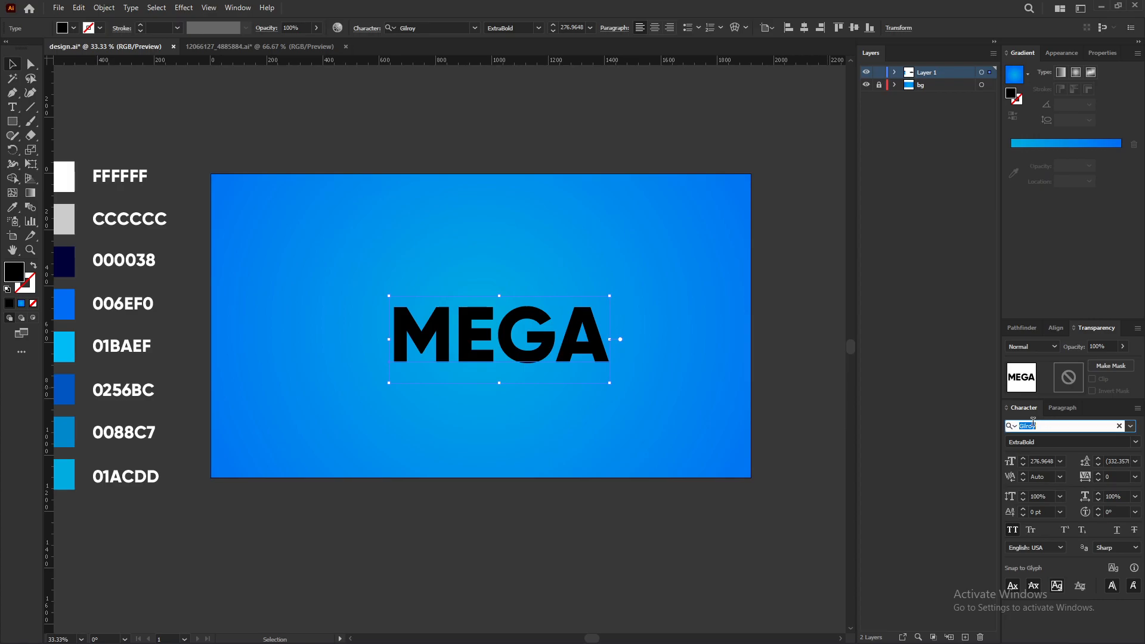
type("marvi")
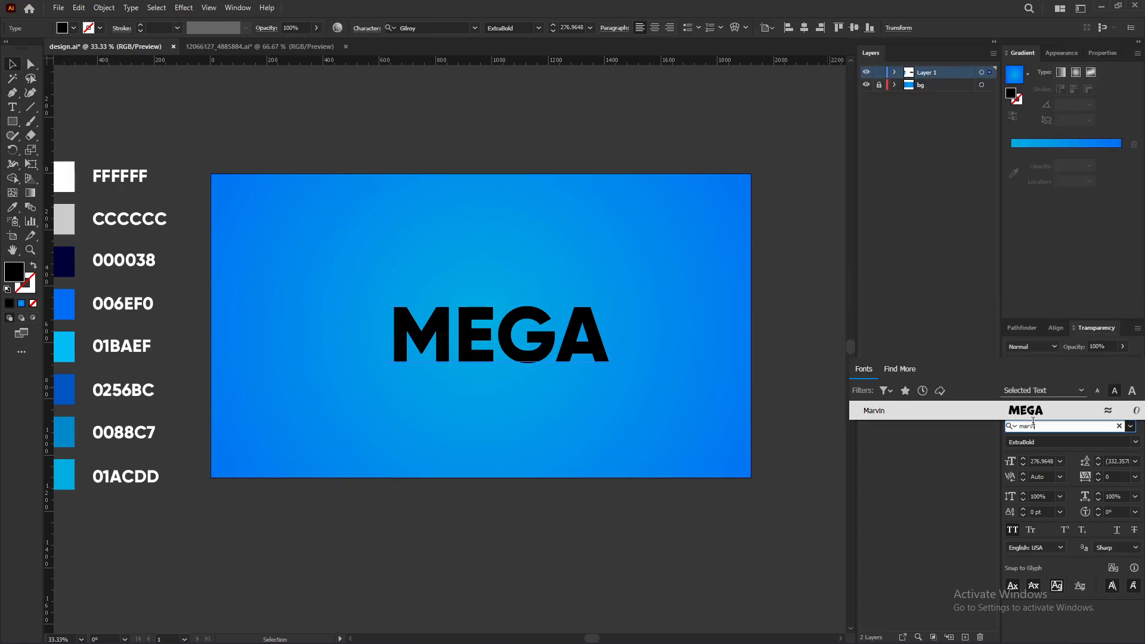
left_click(1003, 408)
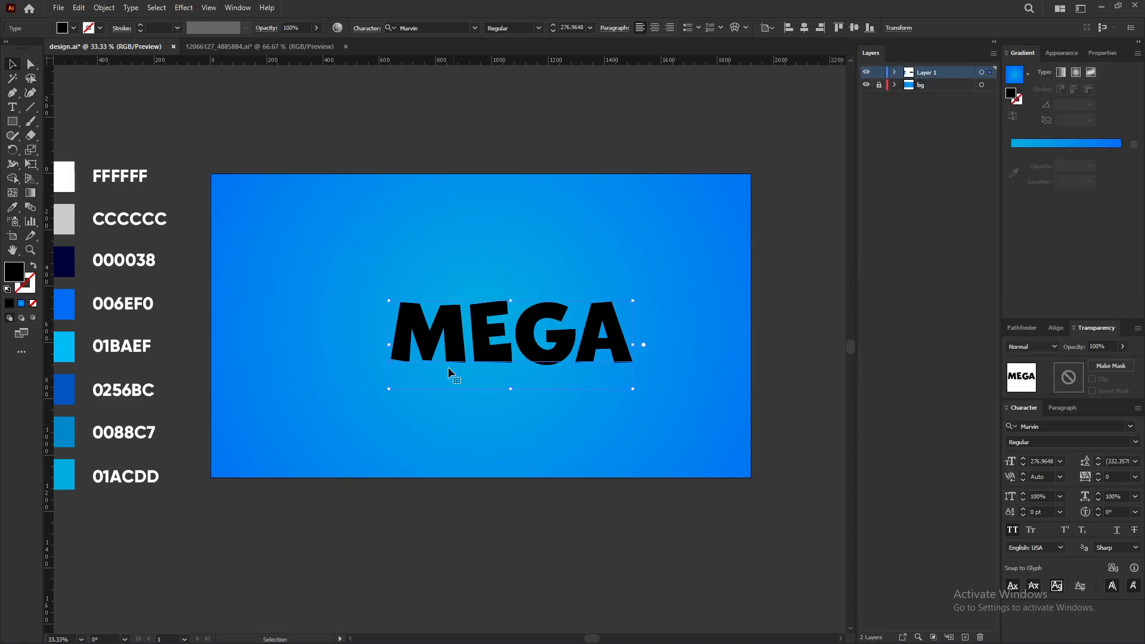
Step: Adjust the size of the MEGA text frame
scroll(506, 364, "down", 1)
scroll(532, 377, "up", 2)
left_click_drag(532, 376, 580, 350)
scroll(580, 350, "down", 1)
left_click_drag(620, 318, 572, 327)
Step: Center the text horizontally and vertically on the artboard and enlarge it to about 354 pt
key("v")
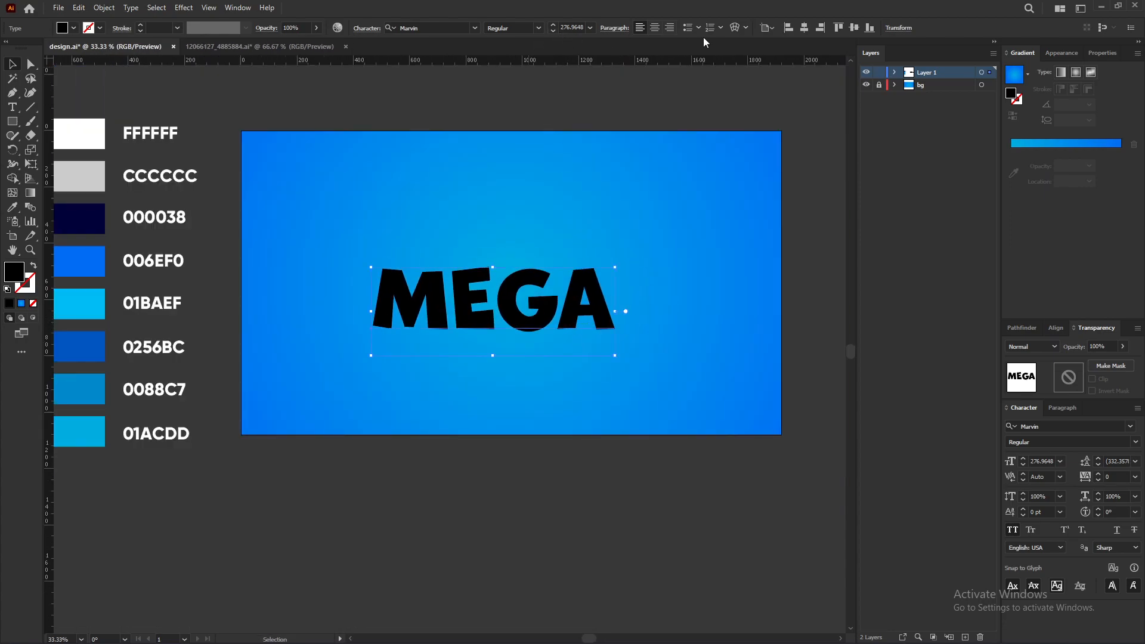
left_click(804, 27)
left_click(854, 27)
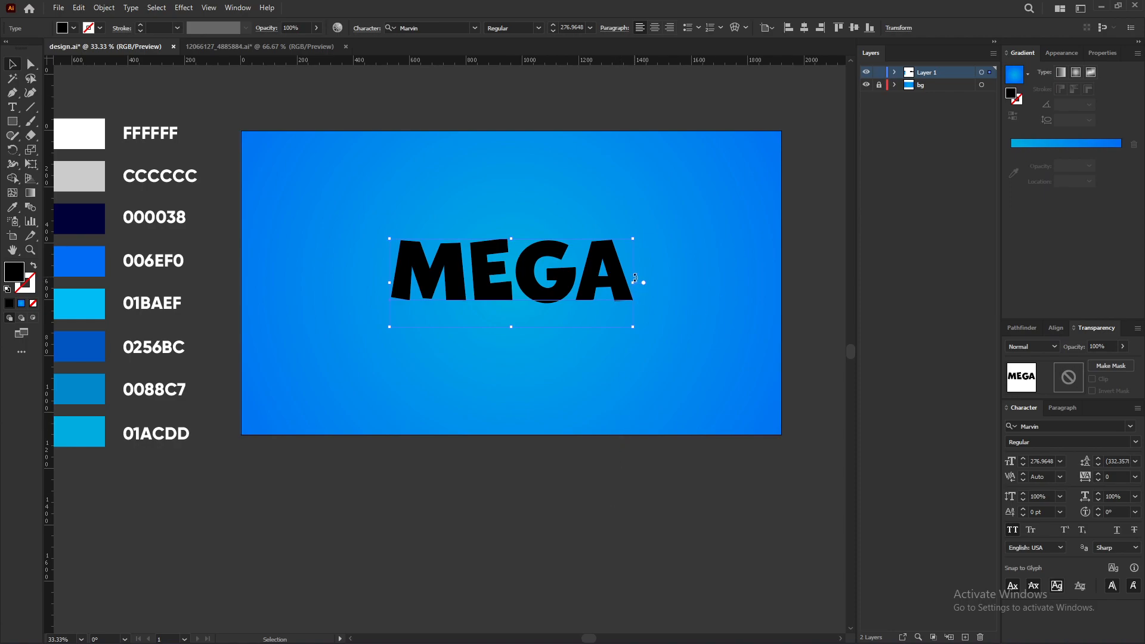
left_click_drag(634, 277, 659, 279)
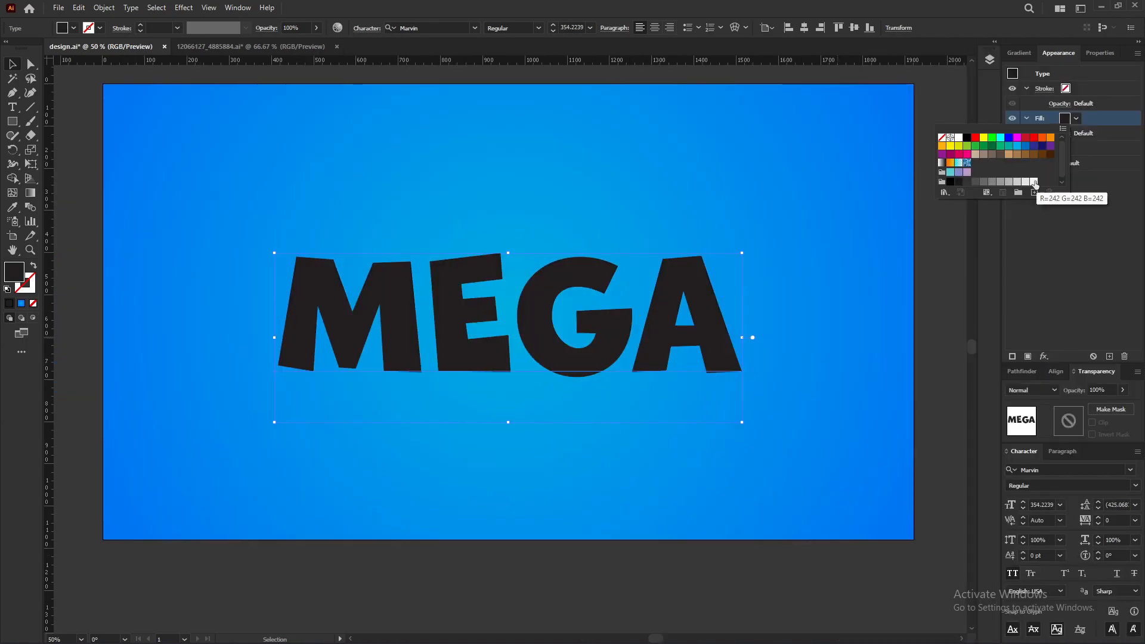
Step: Set the text's fill to the light grey-white swatch (R242 G242 B242)
left_click(1034, 182)
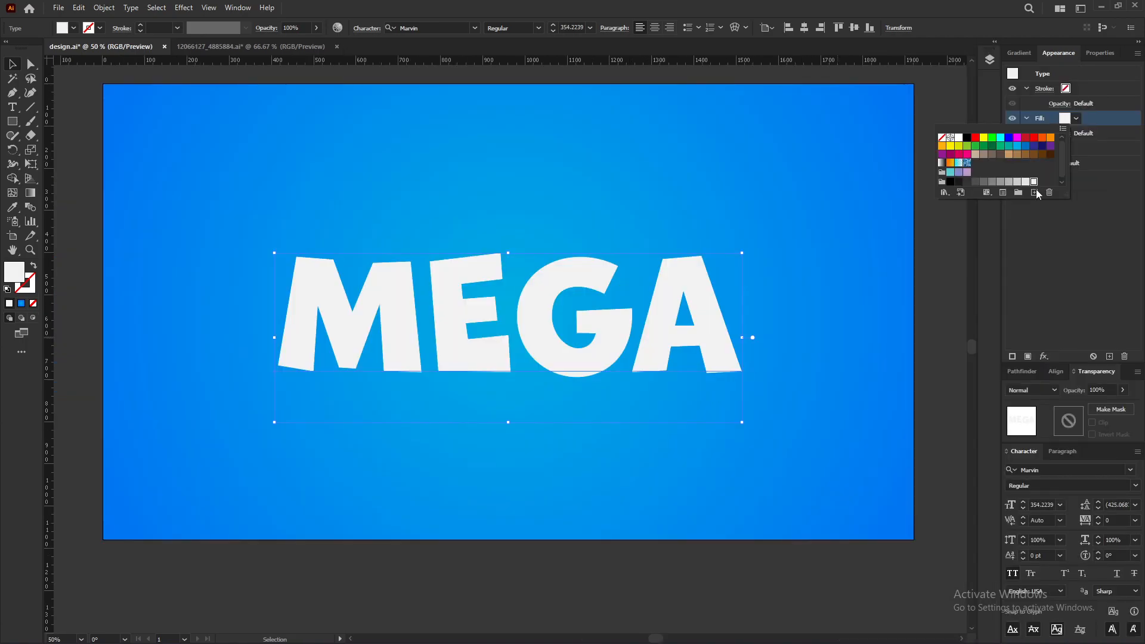
left_click(1053, 274)
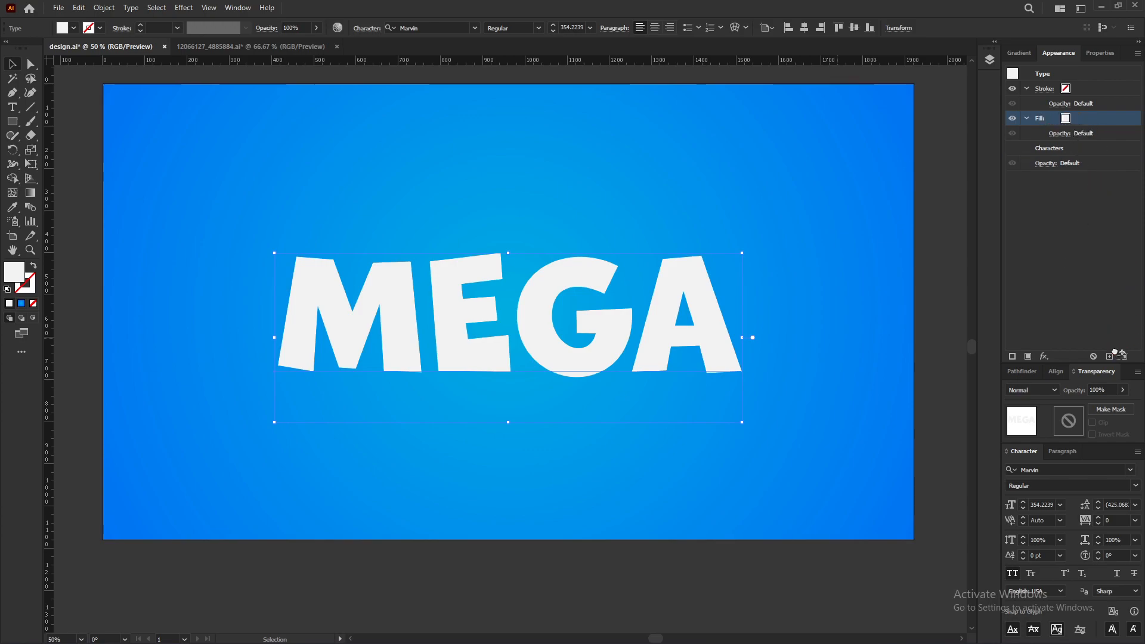
Step: Duplicate the text fill and set the selected fill's colour to CCCCCC
left_click(1110, 357)
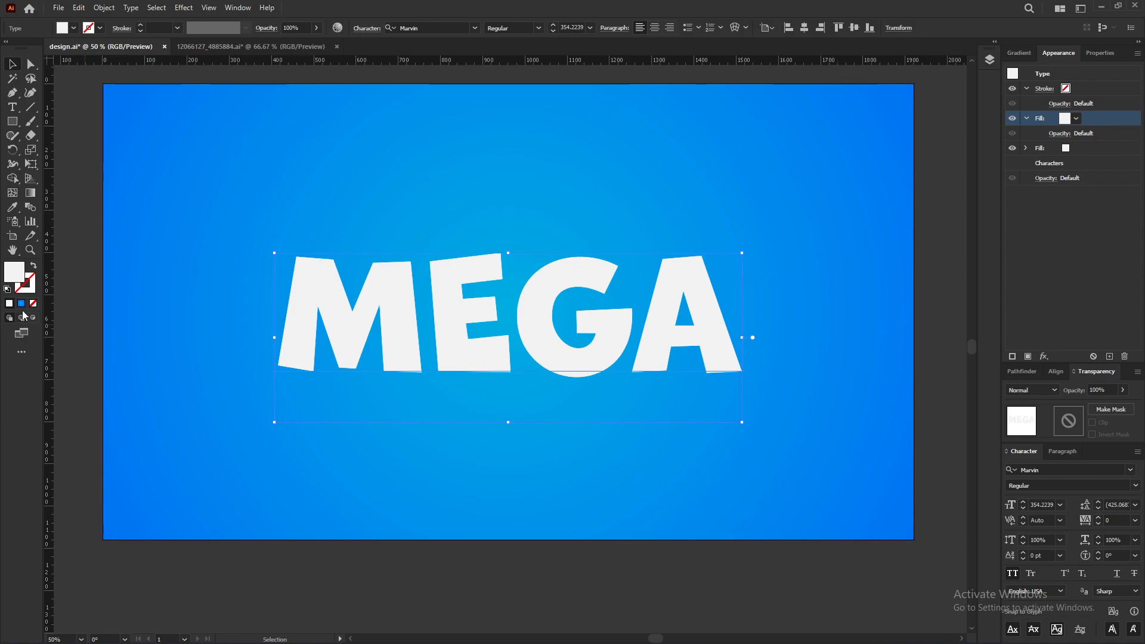
double_click(14, 275)
type("cccccc")
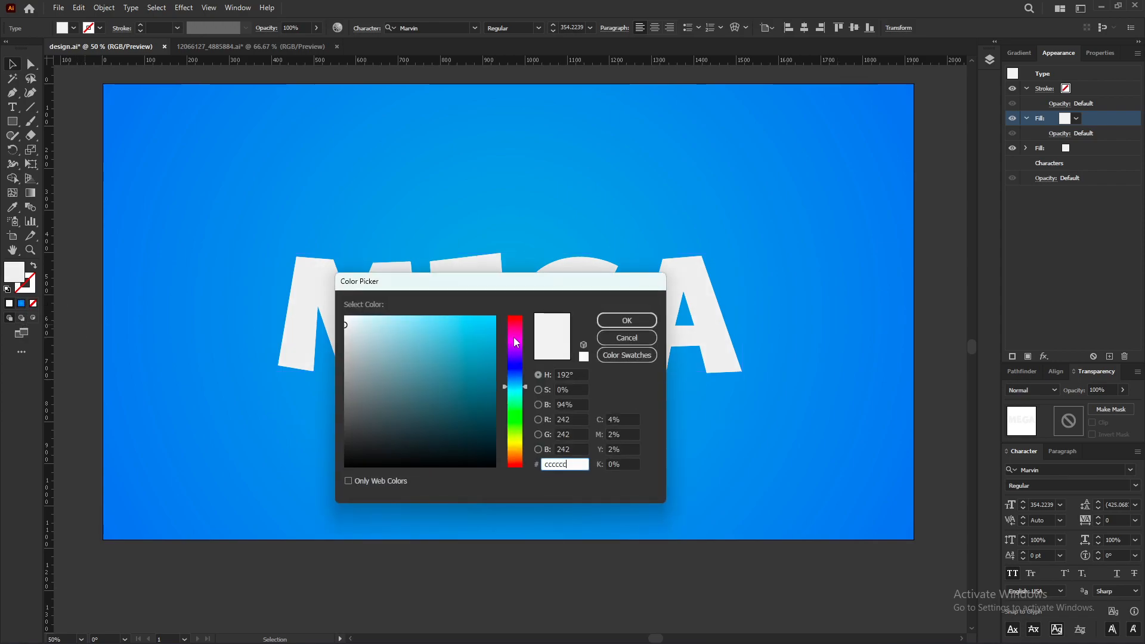
left_click(627, 322)
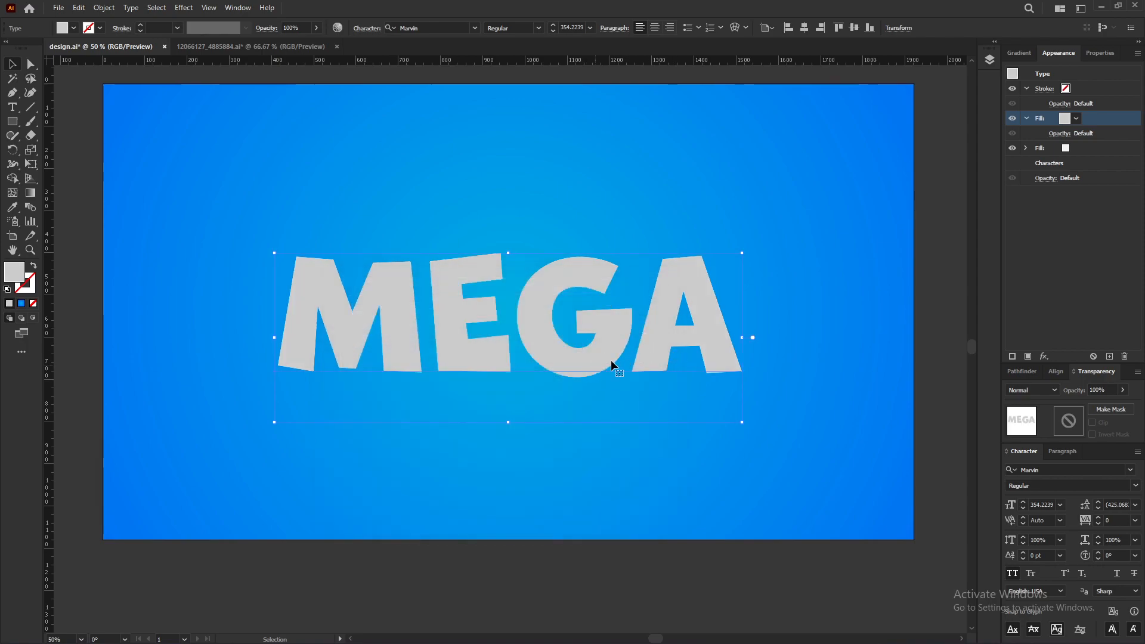
Step: Move the CCCCCC fill beneath the white fill in the appearance stack and select it
left_click_drag(1110, 122, 1113, 154)
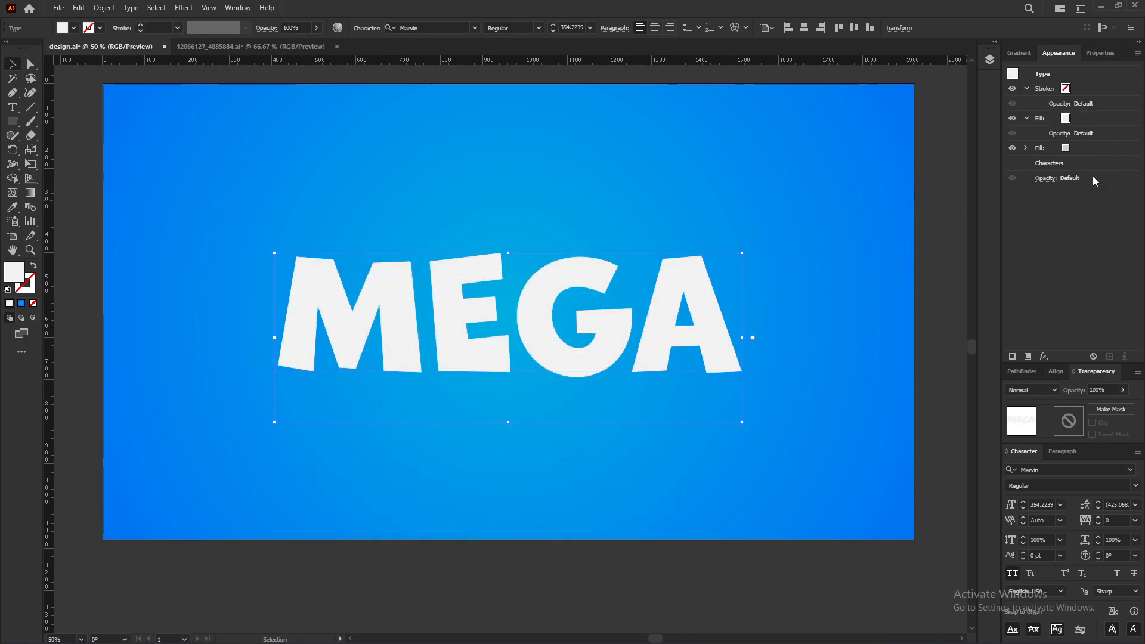
left_click(1027, 120)
left_click(1024, 132)
left_click(1024, 132)
left_click(1081, 133)
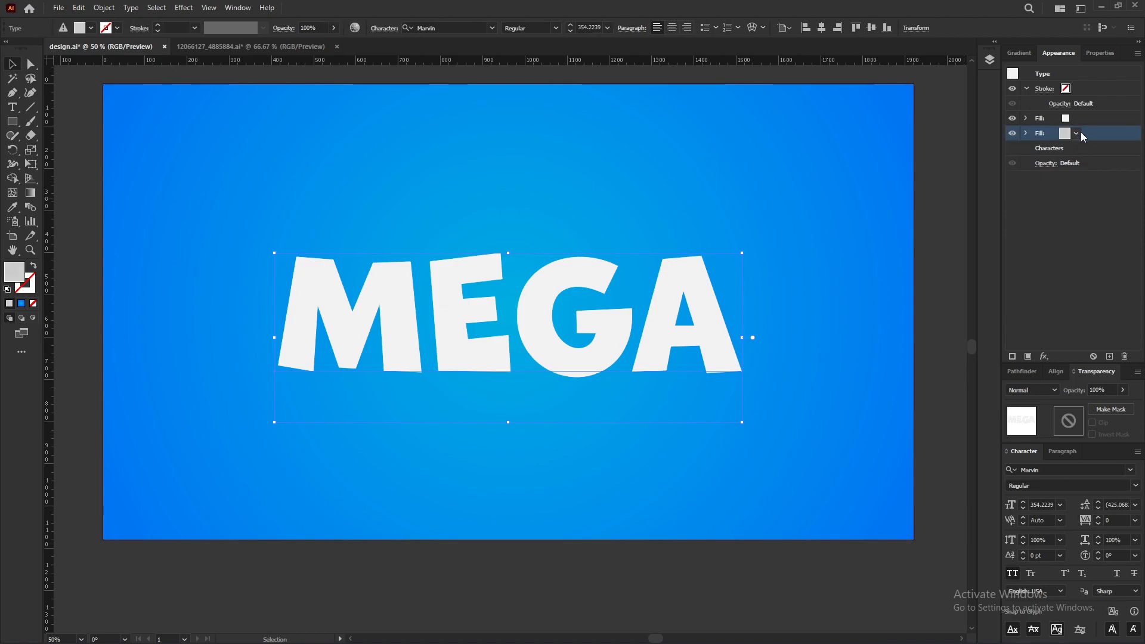
Step: Apply a Transform effect to the grey fill with 99.9% horizontal scale, 0.3 px vertical move and 40 copies
left_click(1047, 356)
mouse_move(1088, 119)
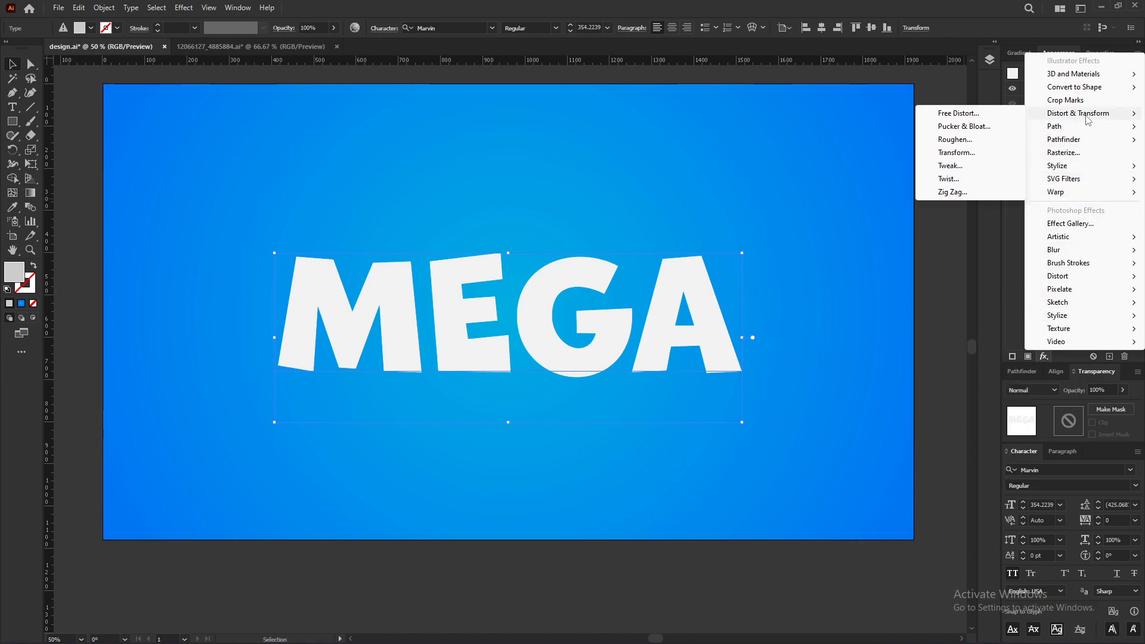
left_click(971, 152)
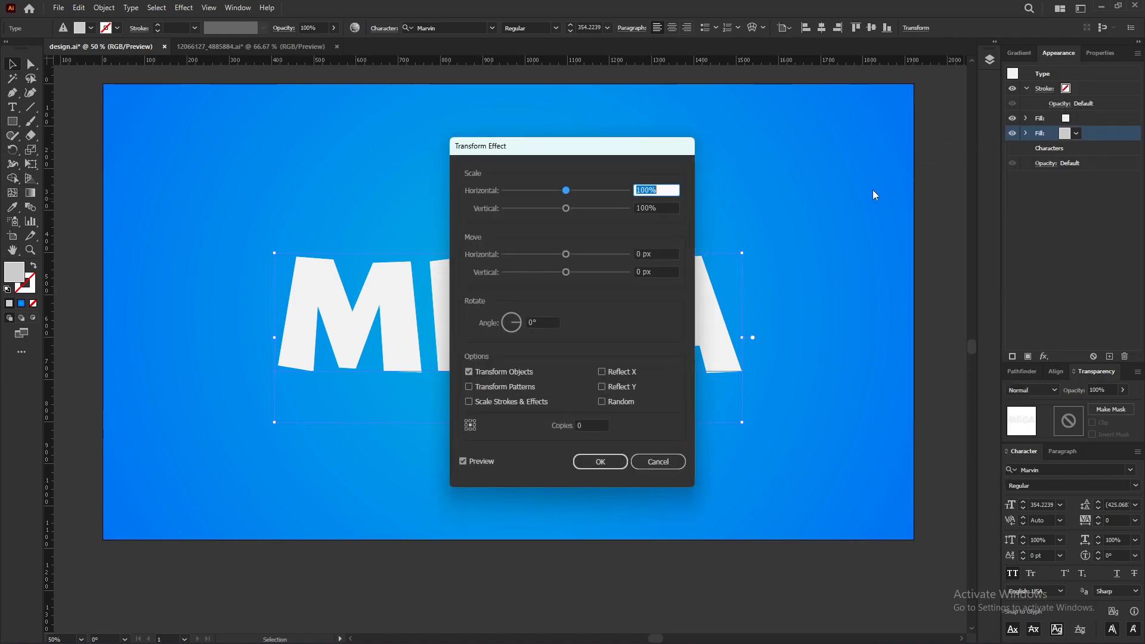
left_click_drag(623, 154, 965, 148)
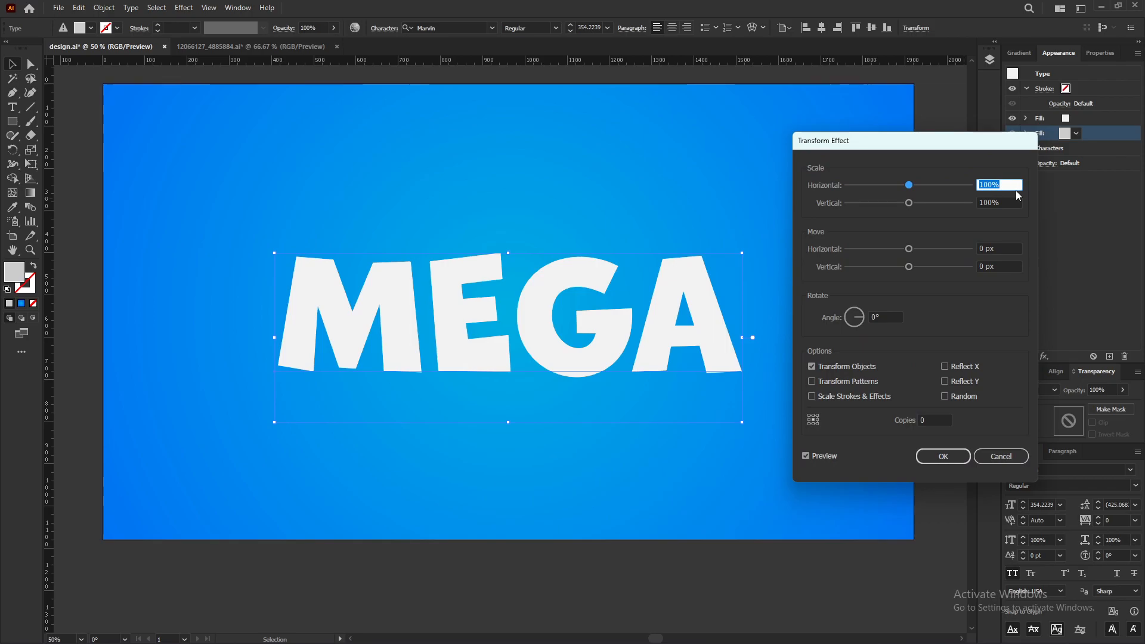
type("99.9")
left_click(1008, 265)
type(".")
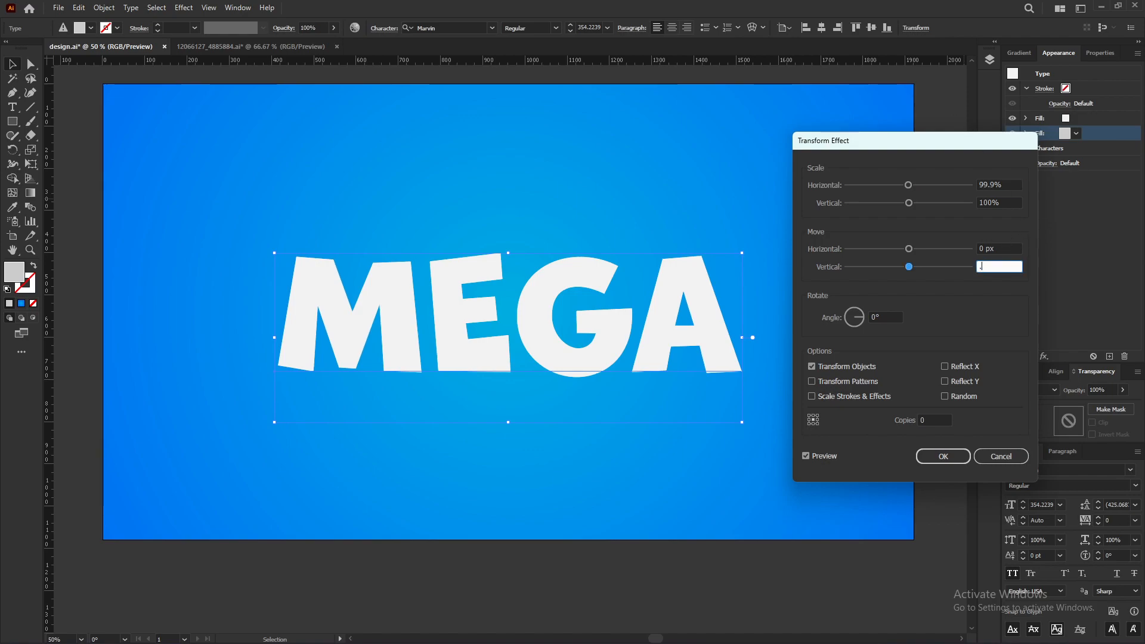
type("3")
left_click(932, 419)
type("40")
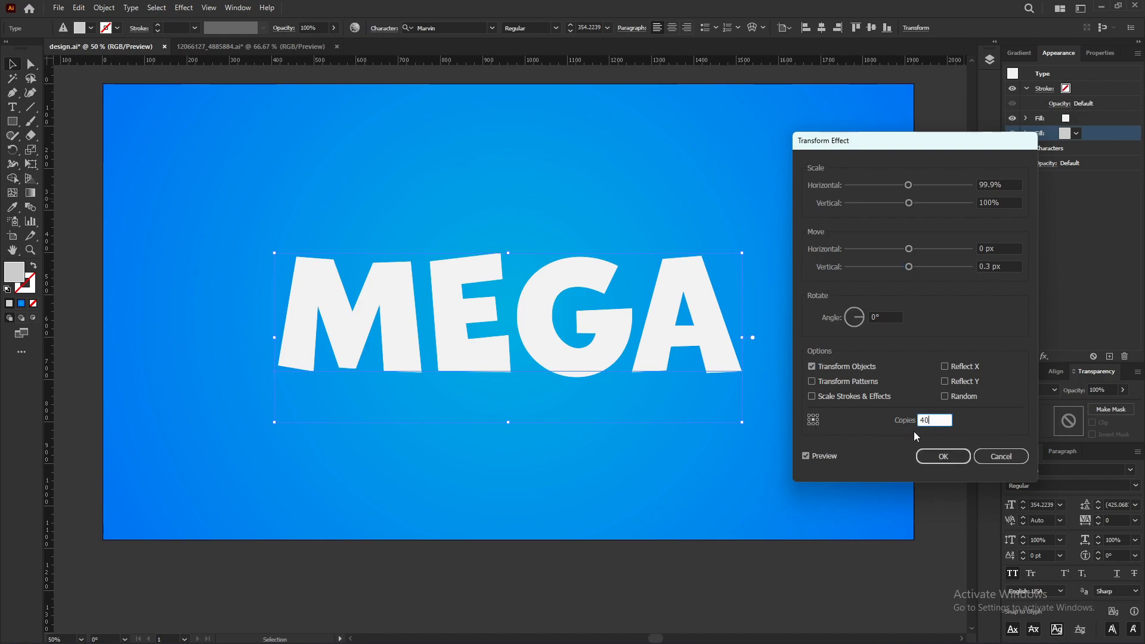
left_click(942, 455)
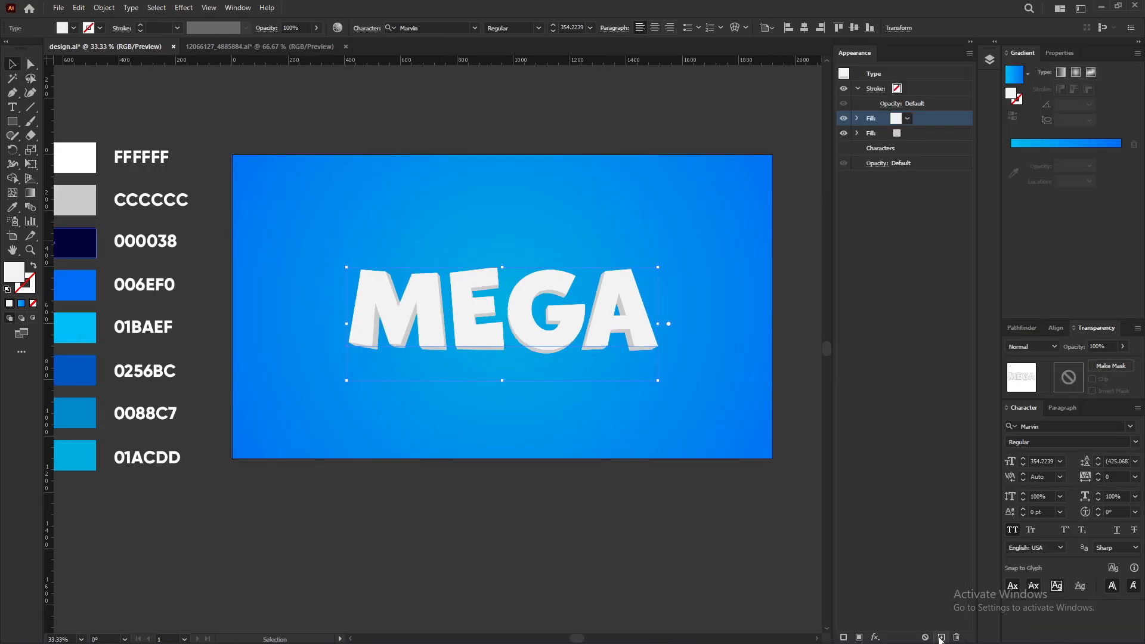
Step: Add a new fill on top of the text and apply a gradient to it
left_click(941, 637)
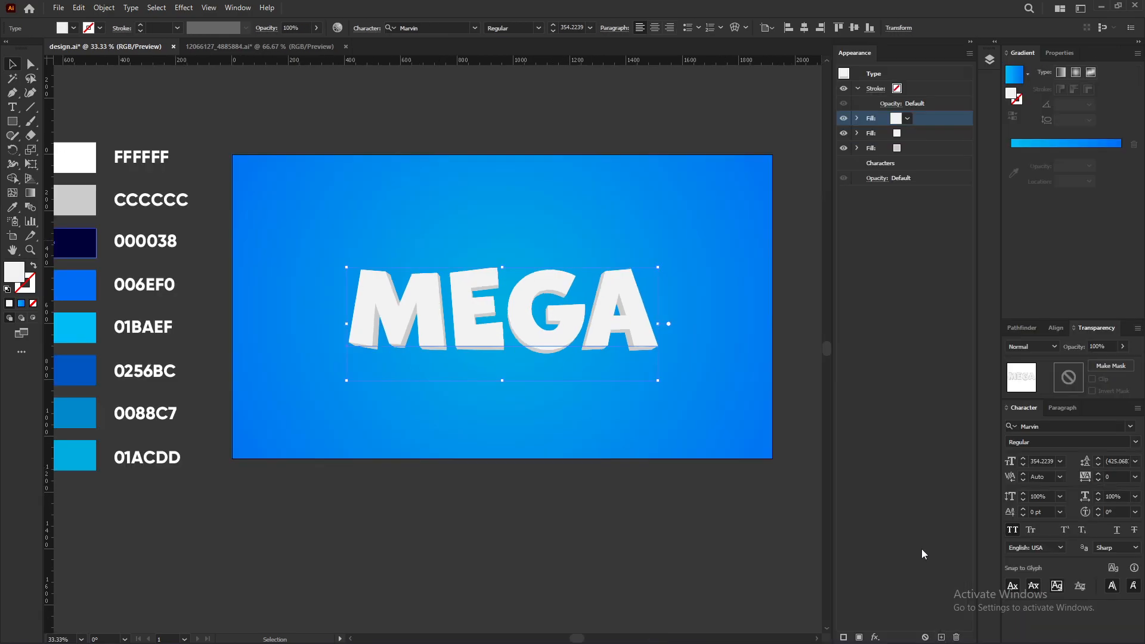
left_click(1019, 74)
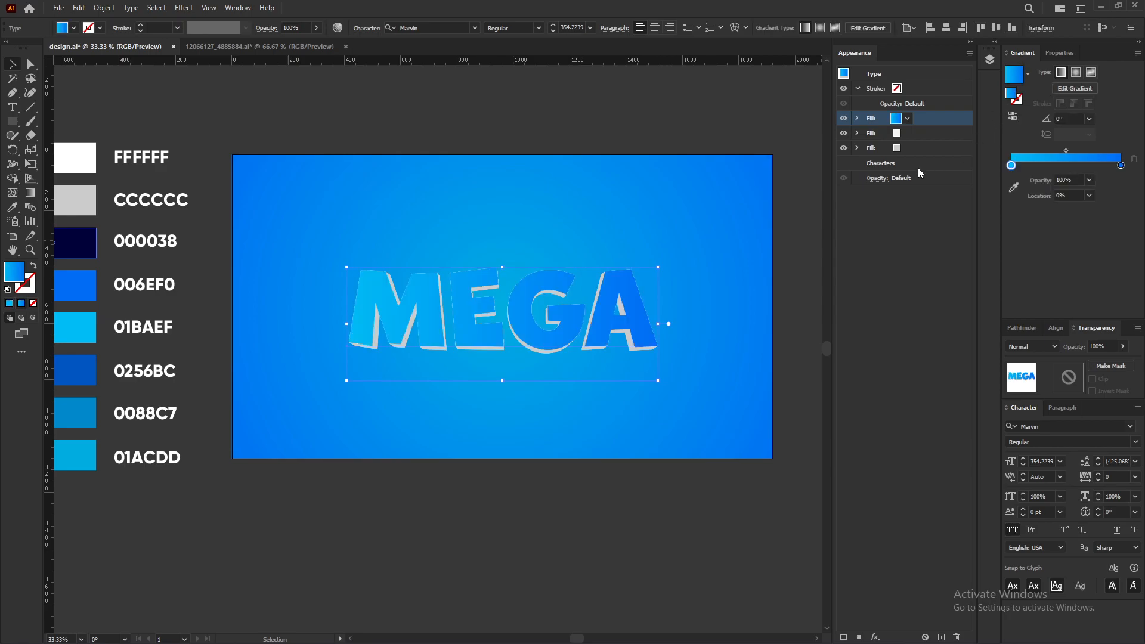
Step: Select the gradient's right stop and set its colour with the eyedropper from a blue swatch
left_click(1120, 165)
left_click(1014, 187)
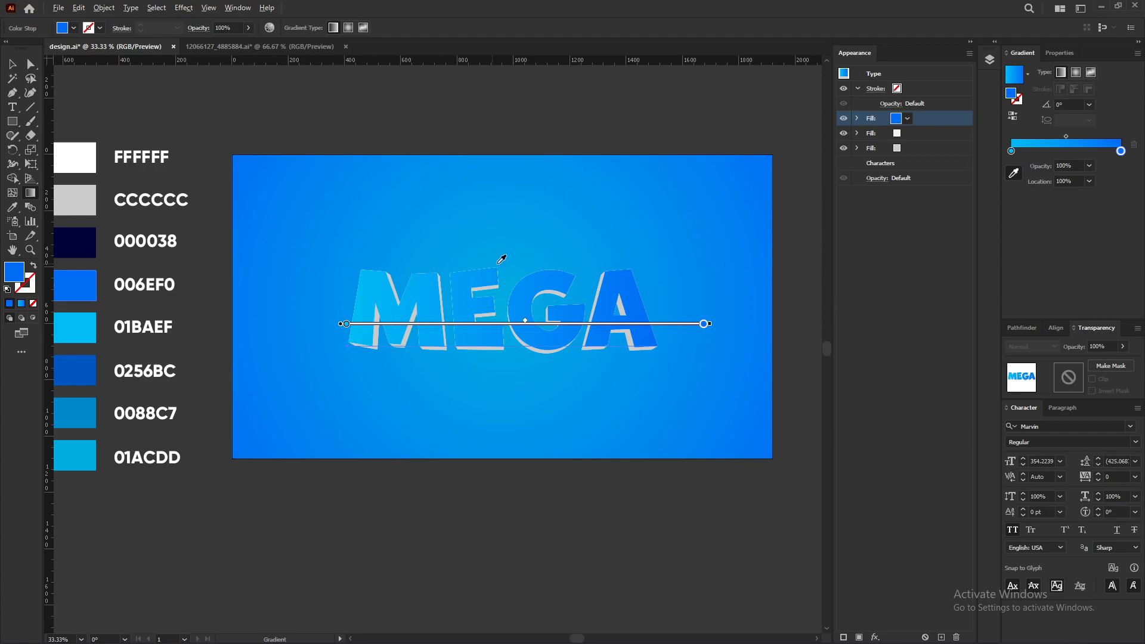
scroll(494, 256, "down", 1)
scroll(334, 286, "up", 1)
Step: Select the gradient's left stop and sample the 01BAEF swatch for it
left_click(1012, 152)
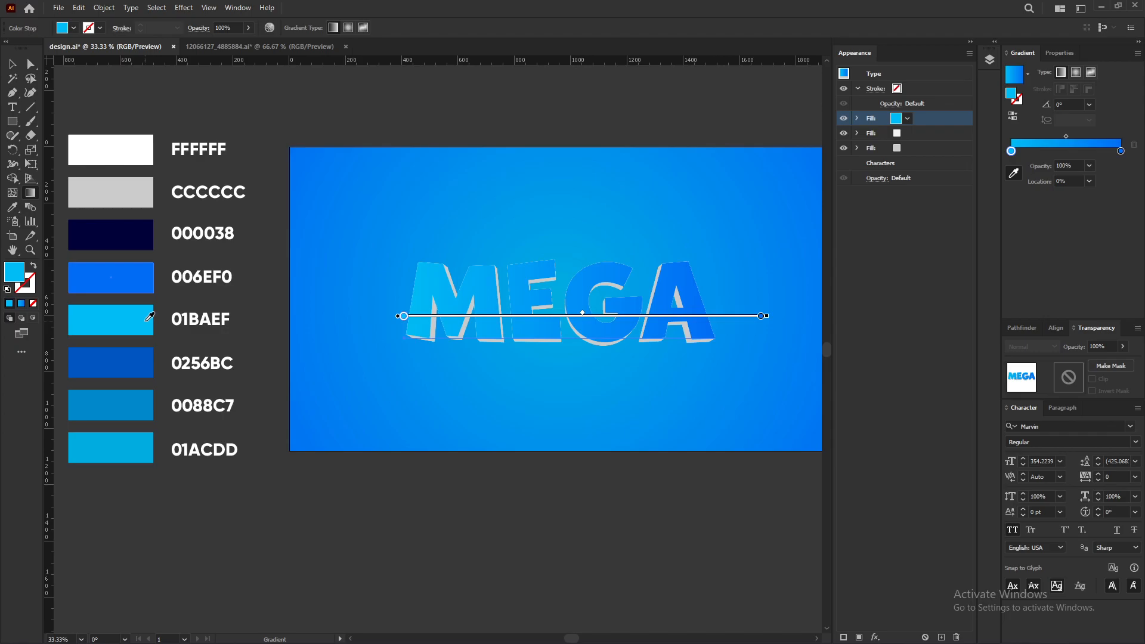
left_click(149, 317)
Step: Set the text gradient's angle to 90°
left_click(1013, 116)
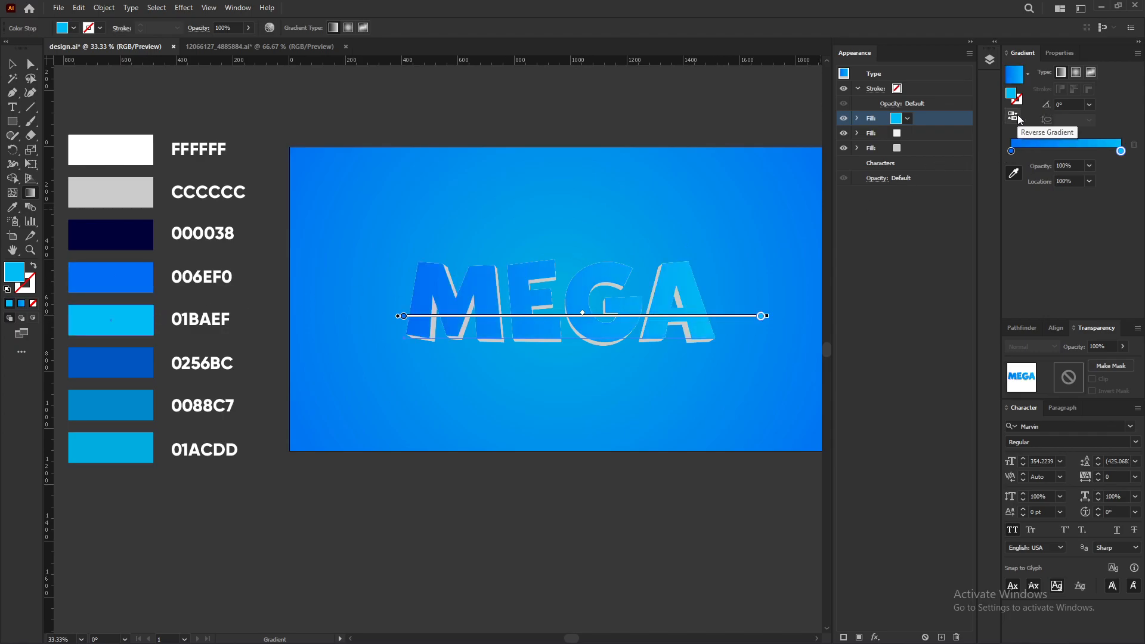
left_click(1015, 117)
left_click(1071, 105)
type("90")
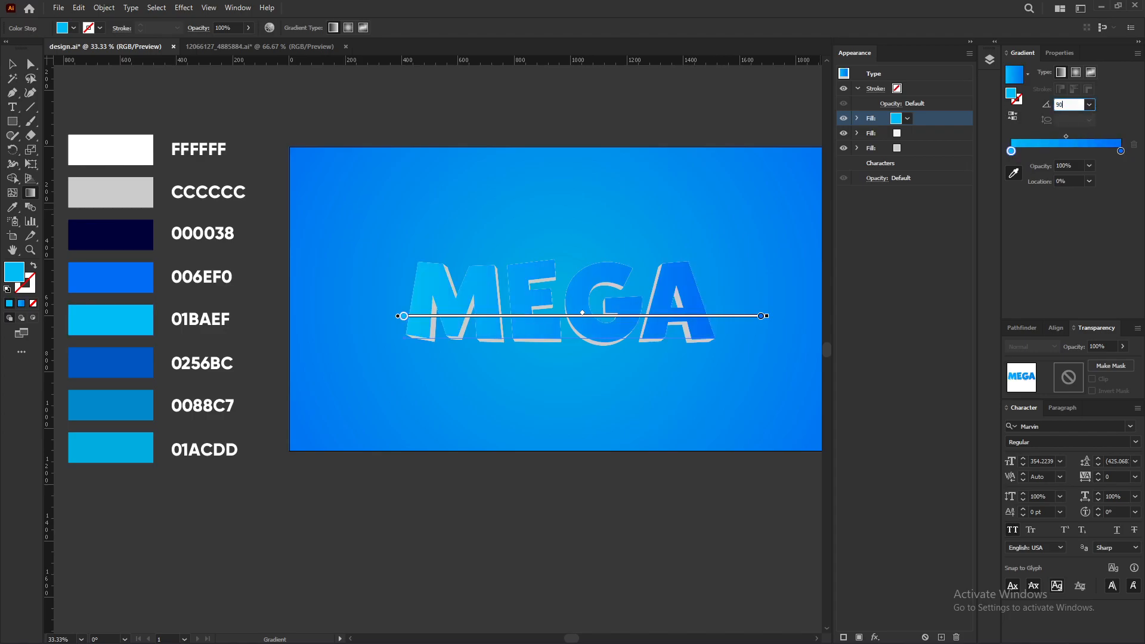
key("Return")
left_click_drag(800, 186, 728, 203)
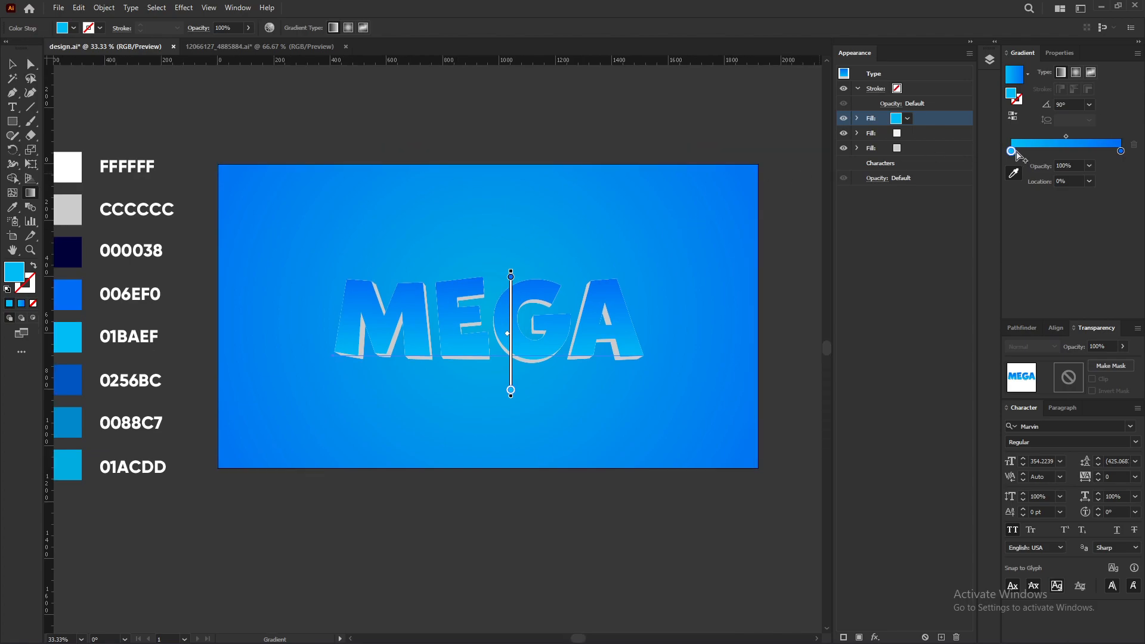
Step: Reselect the MEGA text and move the gradient fill to the bottom of the appearance fill stack
left_click(1012, 116)
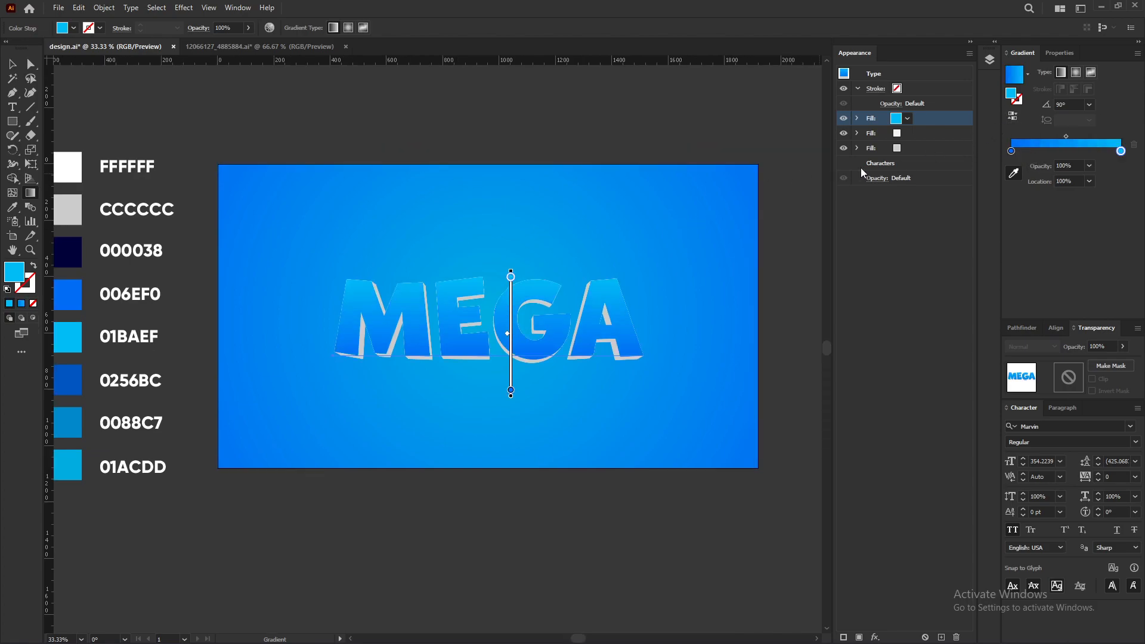
left_click(12, 64)
left_click(535, 98)
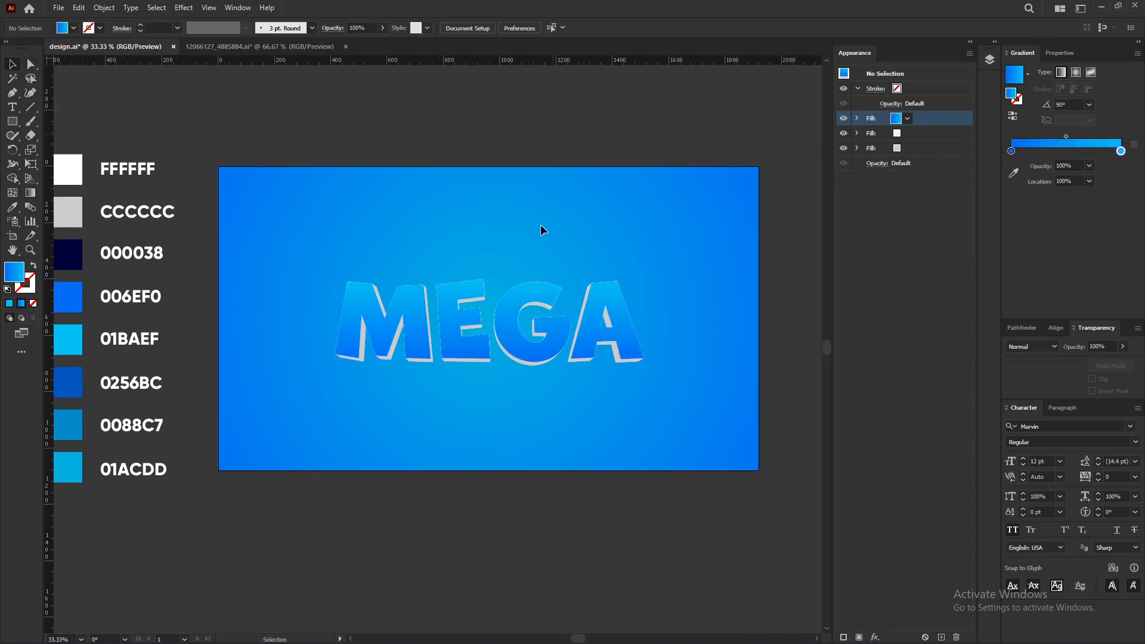
left_click(509, 348)
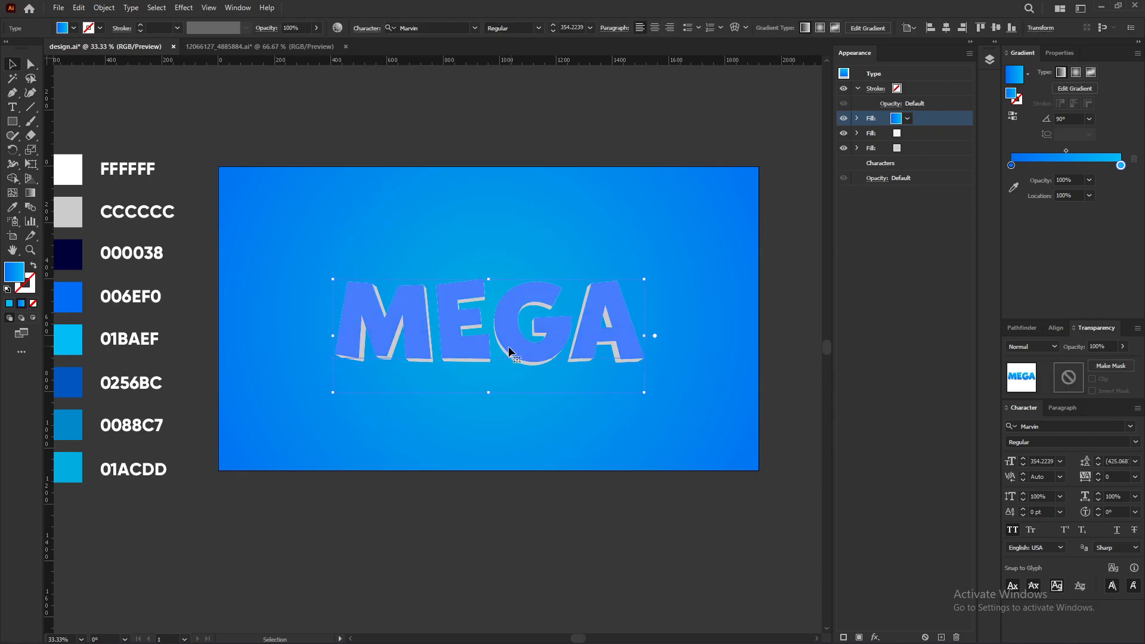
left_click_drag(934, 119, 918, 173)
left_click(915, 144)
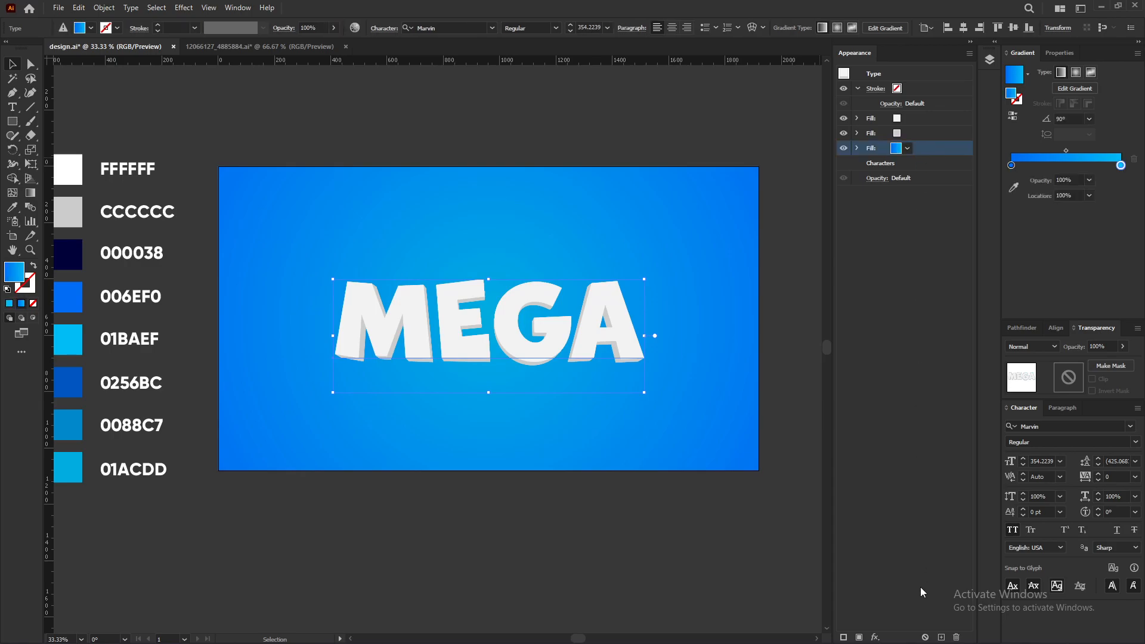
Step: Apply a Transform effect to the gradient fill with 96% horizontal scale and 11 px vertical move
left_click(876, 637)
mouse_move(921, 396)
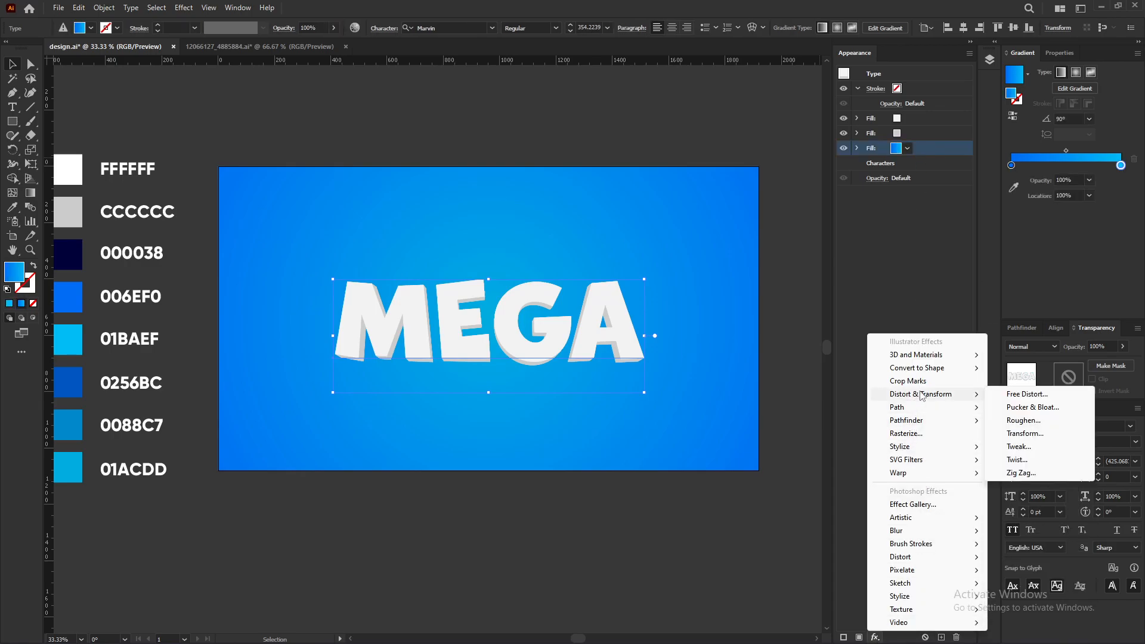
left_click(1023, 433)
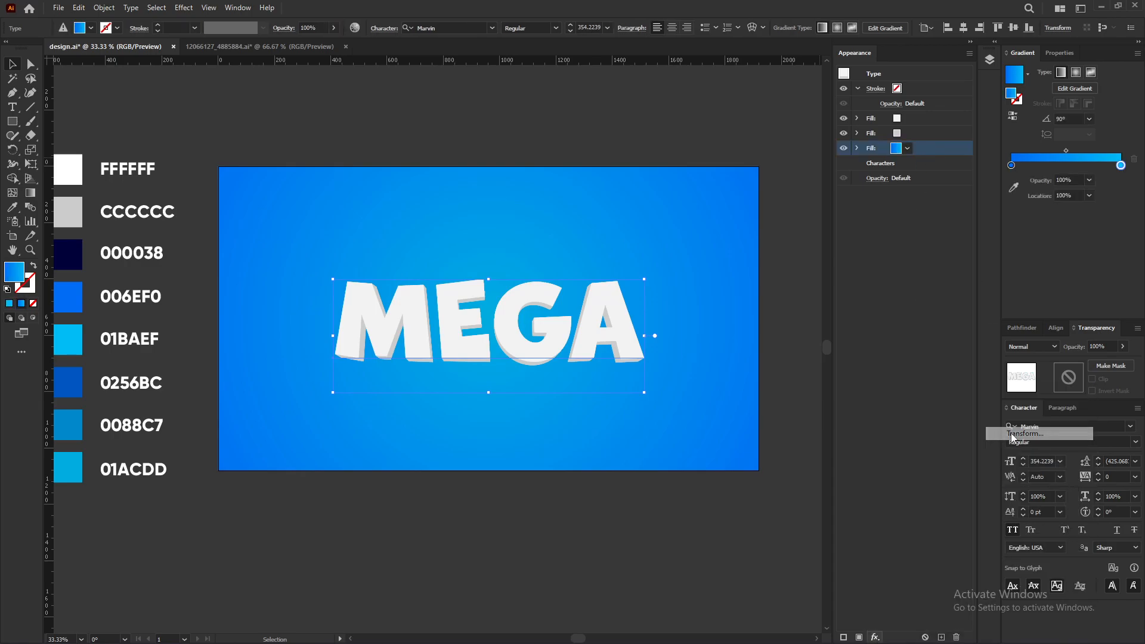
type("93")
key("BackSpace")
type("6")
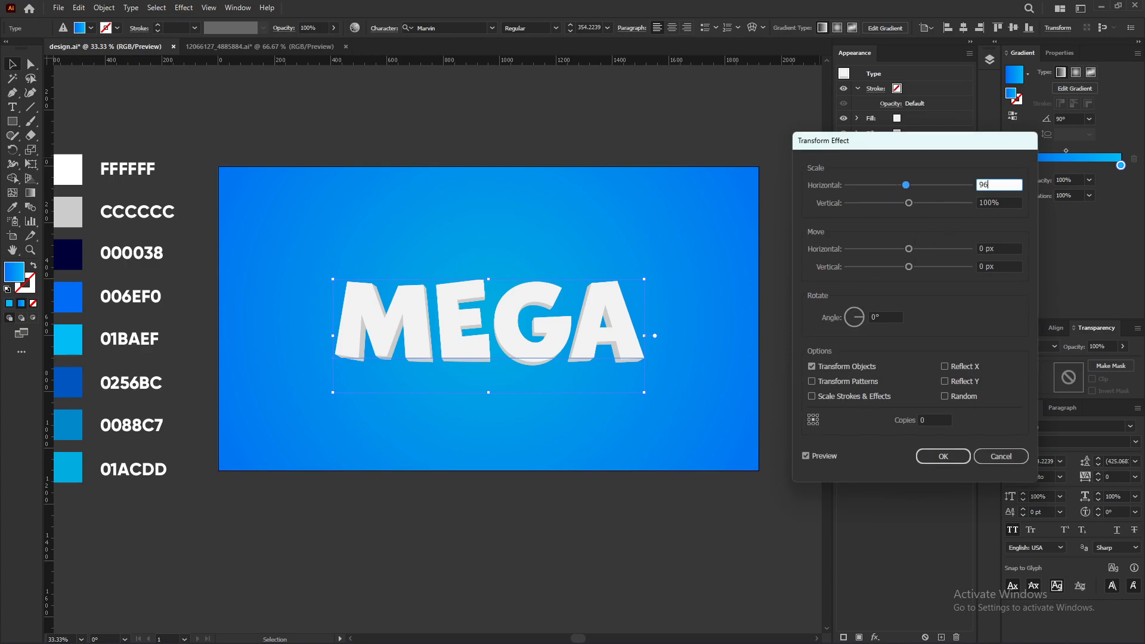
left_click(1006, 266)
key("ctrl+a")
type("11")
key("Return")
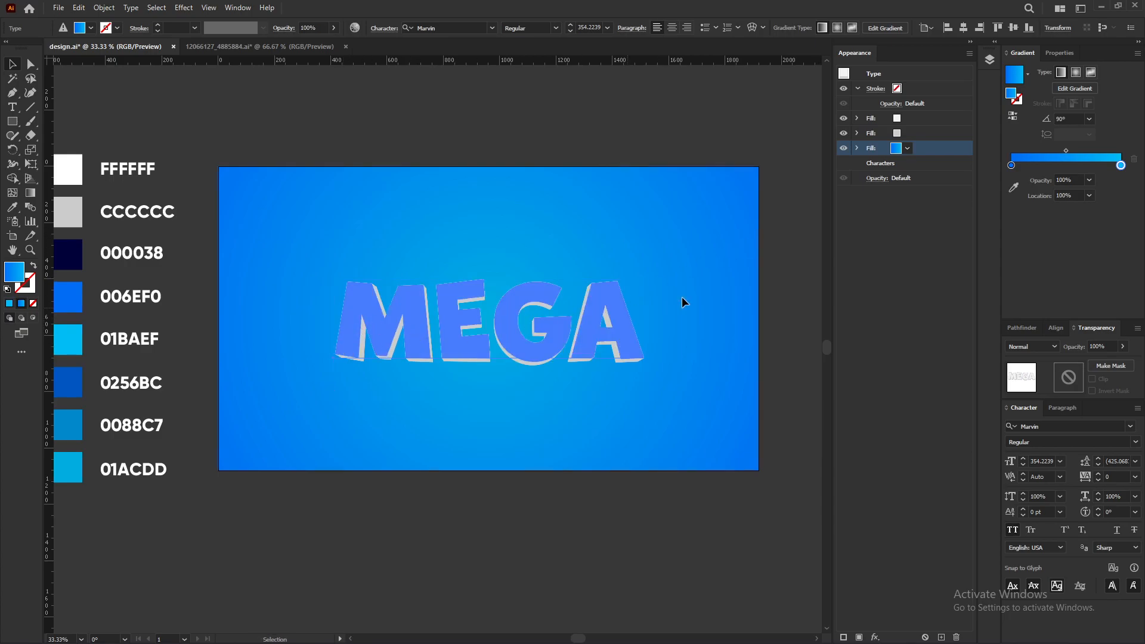
Step: Duplicate the transformed gradient fill and colour the copy 000038 with the eyedropper from the swatch
left_click(941, 637)
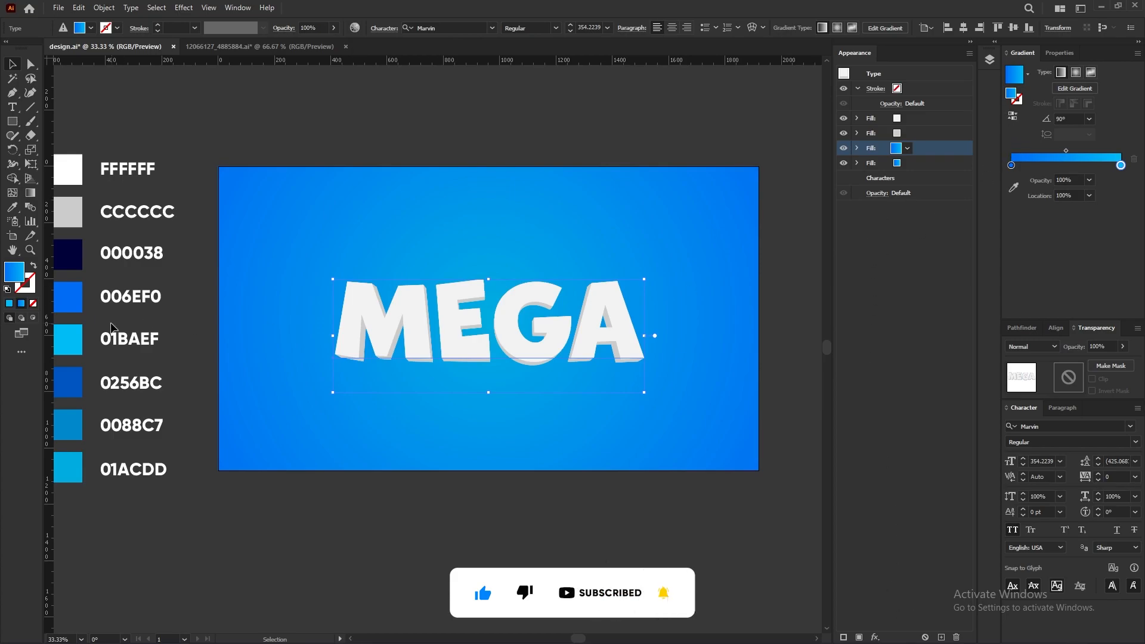
left_click(9, 304)
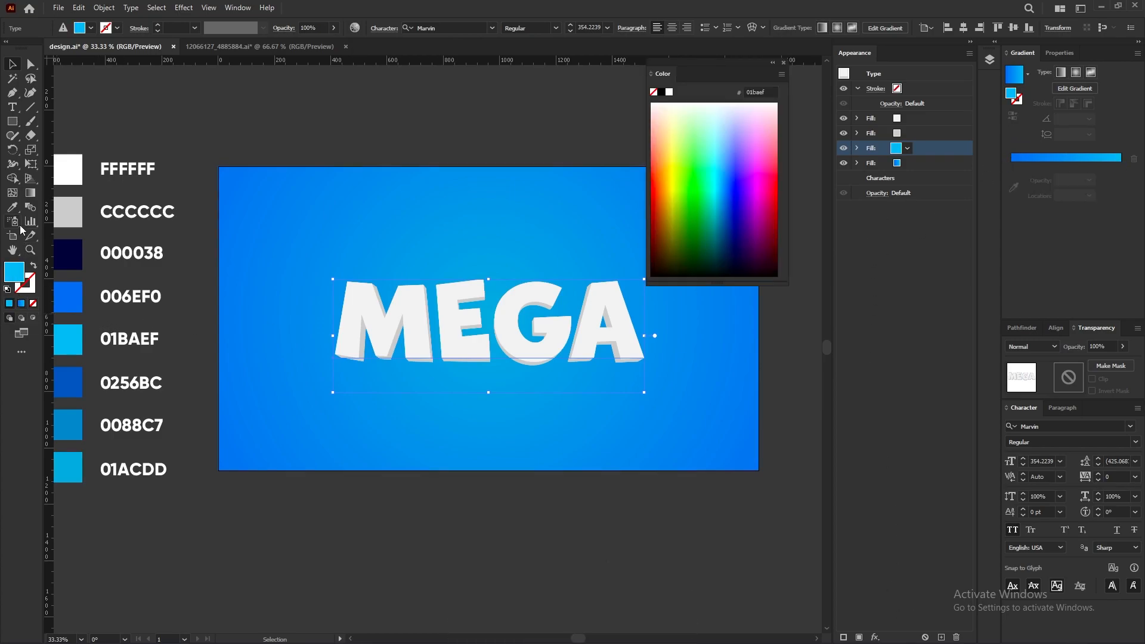
left_click(12, 207)
left_click(77, 249)
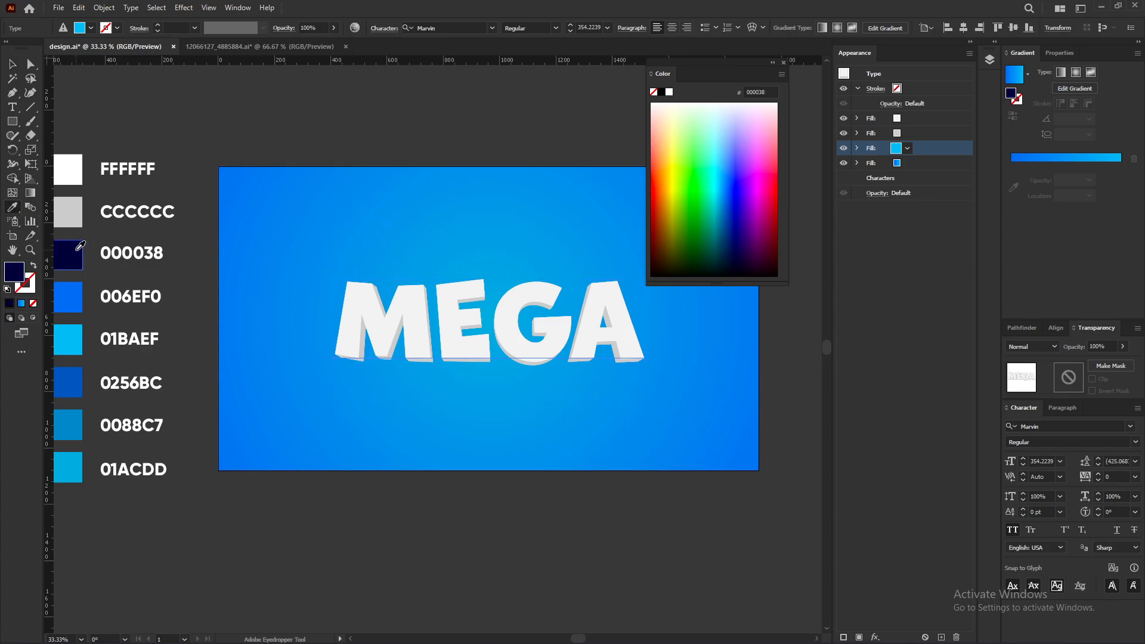
left_click(17, 67)
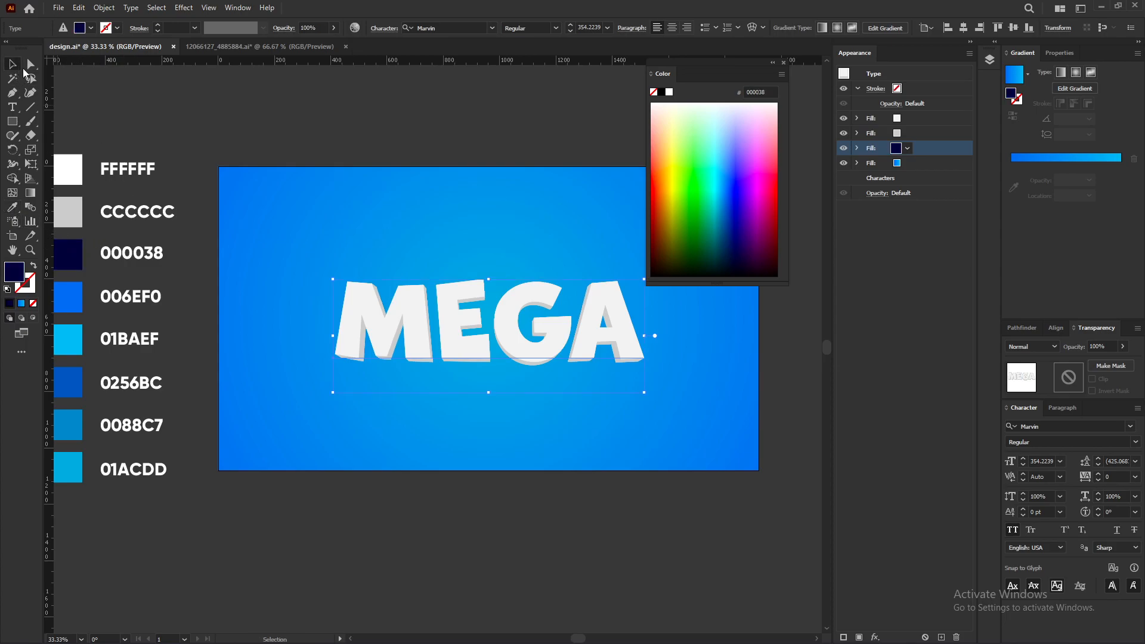
Step: Hide the dark 000038 fill in the appearance stack
left_click(783, 63)
scroll(487, 361, "up", 1)
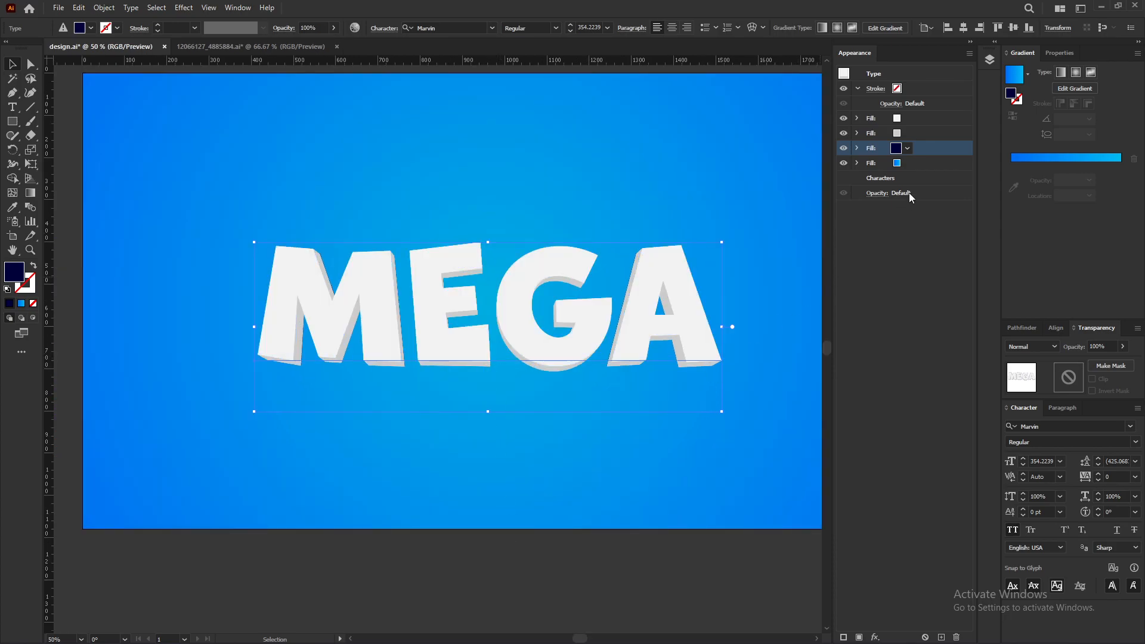
left_click(916, 166)
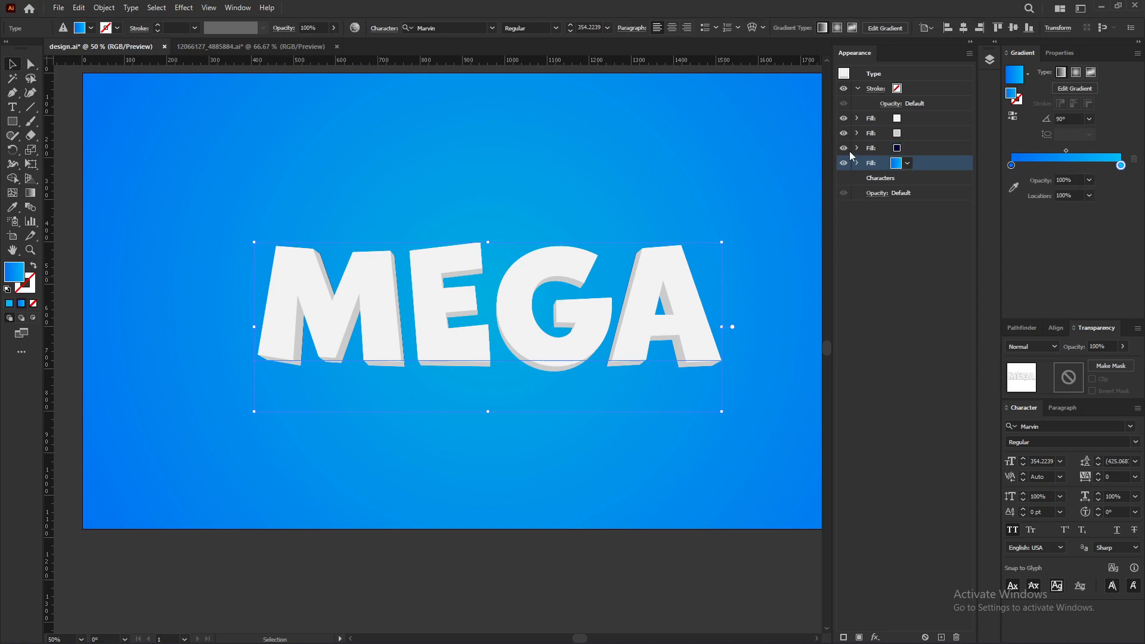
left_click(843, 148)
Step: Apply an Offset Path effect of 20 px to the bottom gradient fill
left_click(930, 163)
left_click(875, 637)
mouse_move(932, 371)
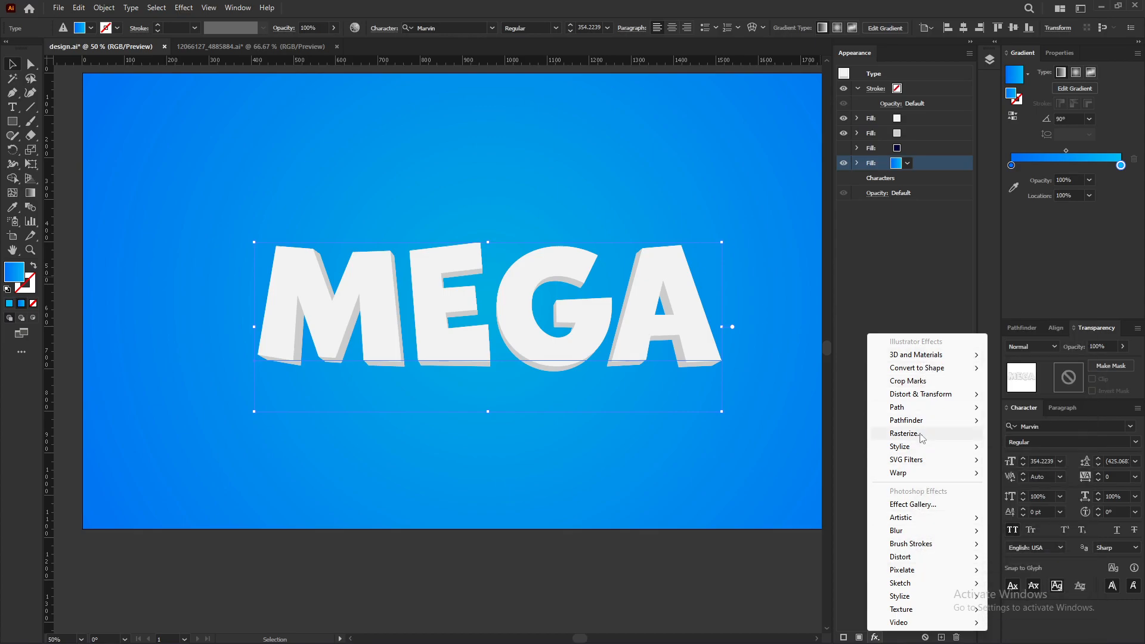
mouse_move(918, 412)
left_click(1026, 407)
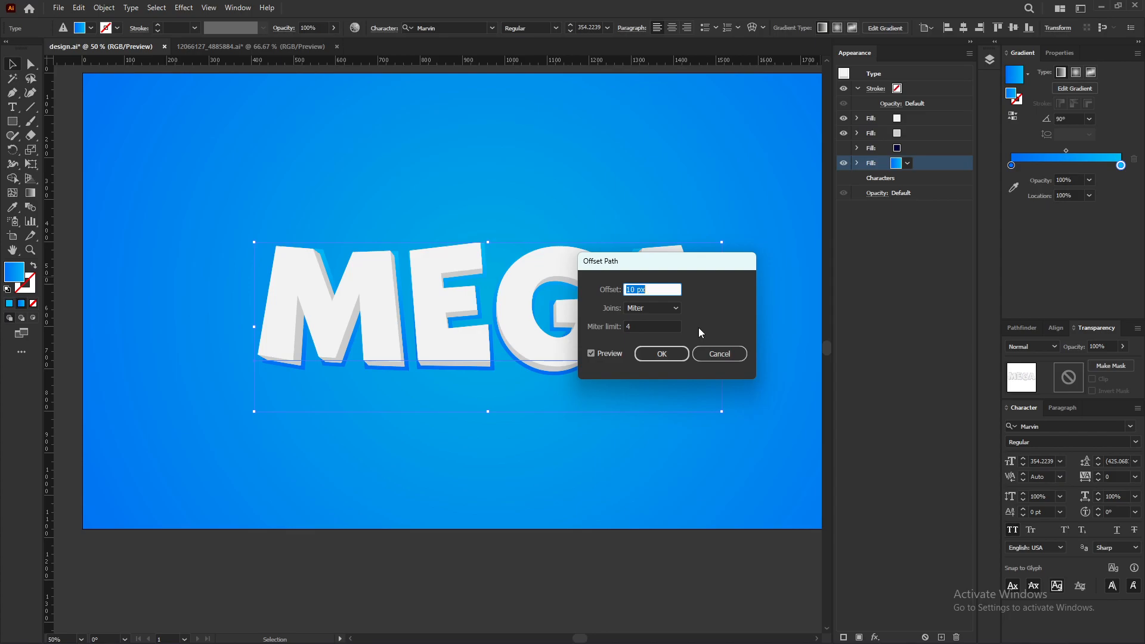
type("20")
key("Tab")
left_click(657, 334)
left_click(649, 351)
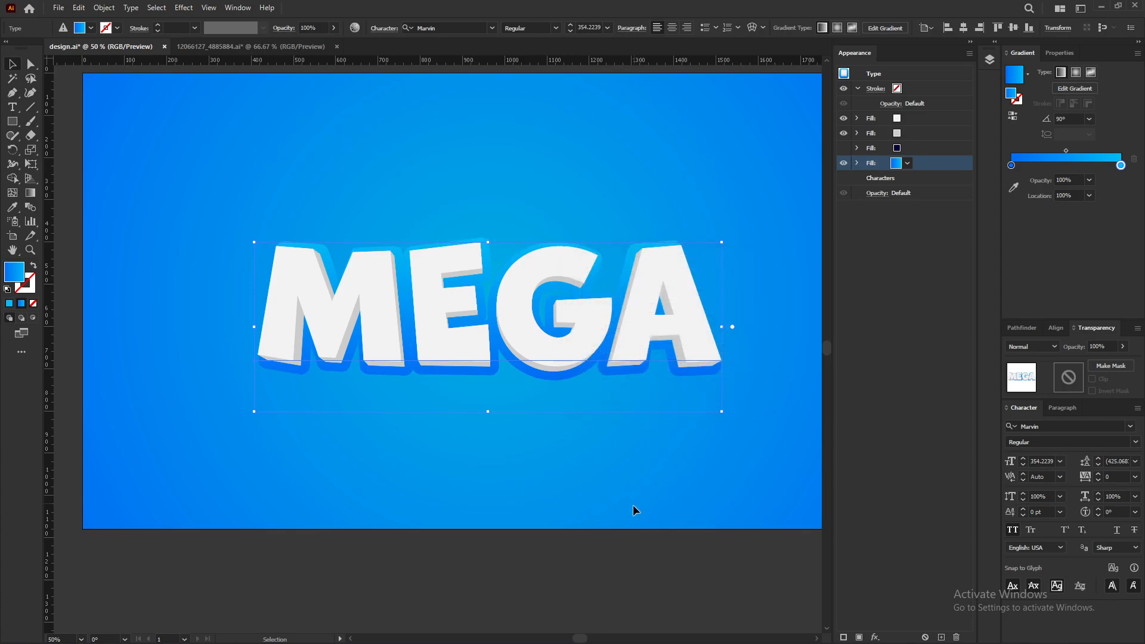
Step: Duplicate the offset fill and recolour the copy's gradient stops with the 0256BC and 0088C7 swatches
scroll(321, 430, "left", 1)
left_click(321, 430)
left_click(578, 334)
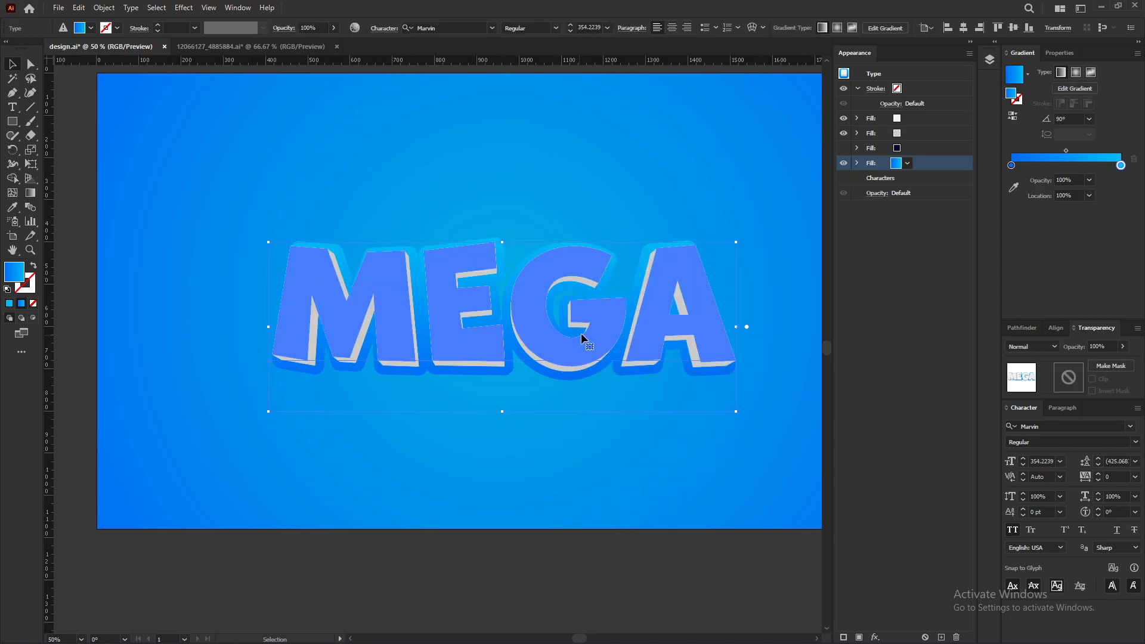
left_click(941, 636)
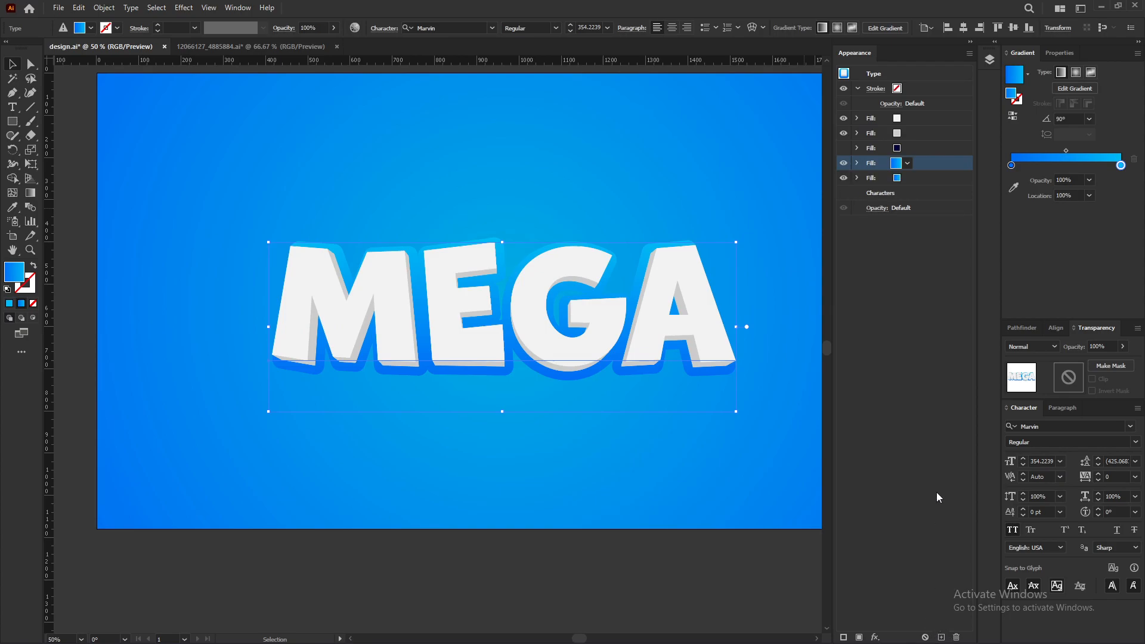
left_click(922, 180)
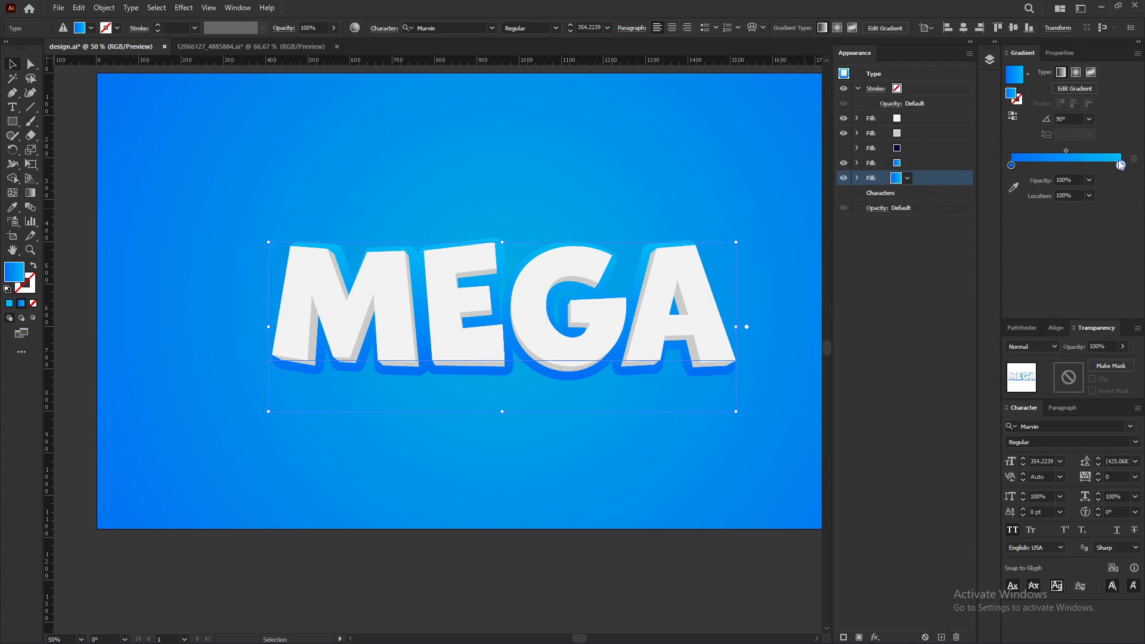
left_click(1013, 188)
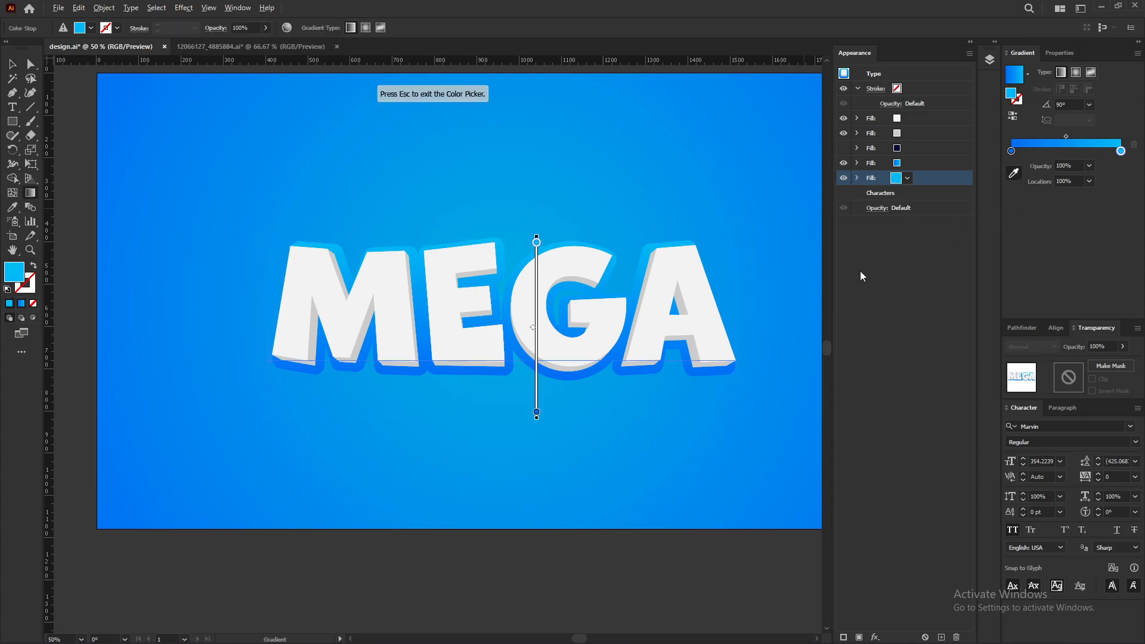
scroll(780, 245, "down", 1)
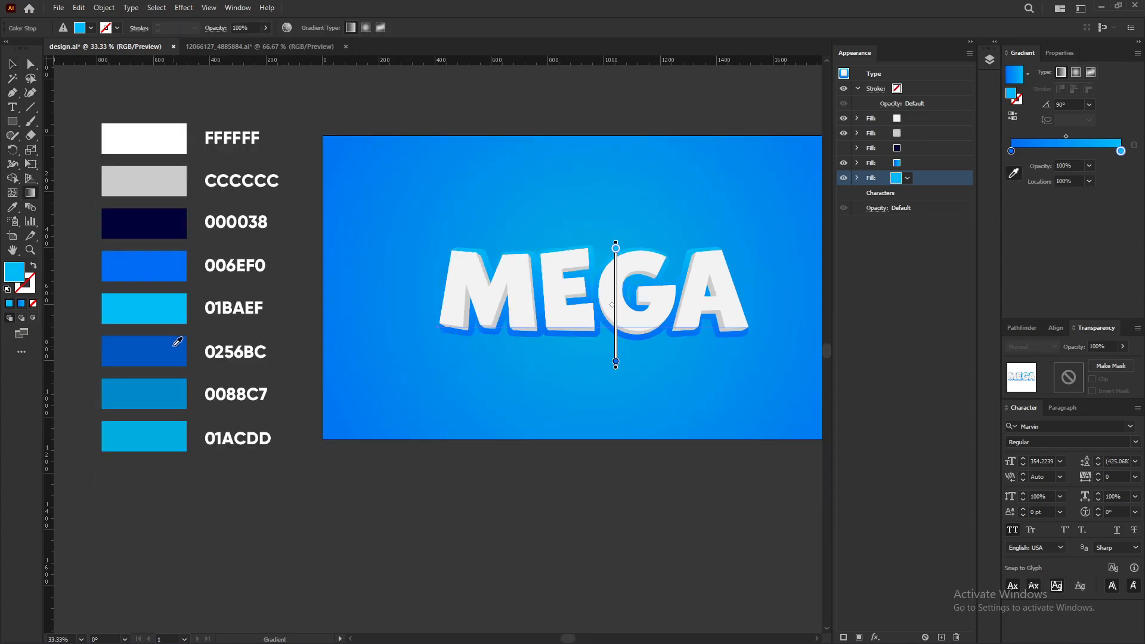
left_click(174, 344)
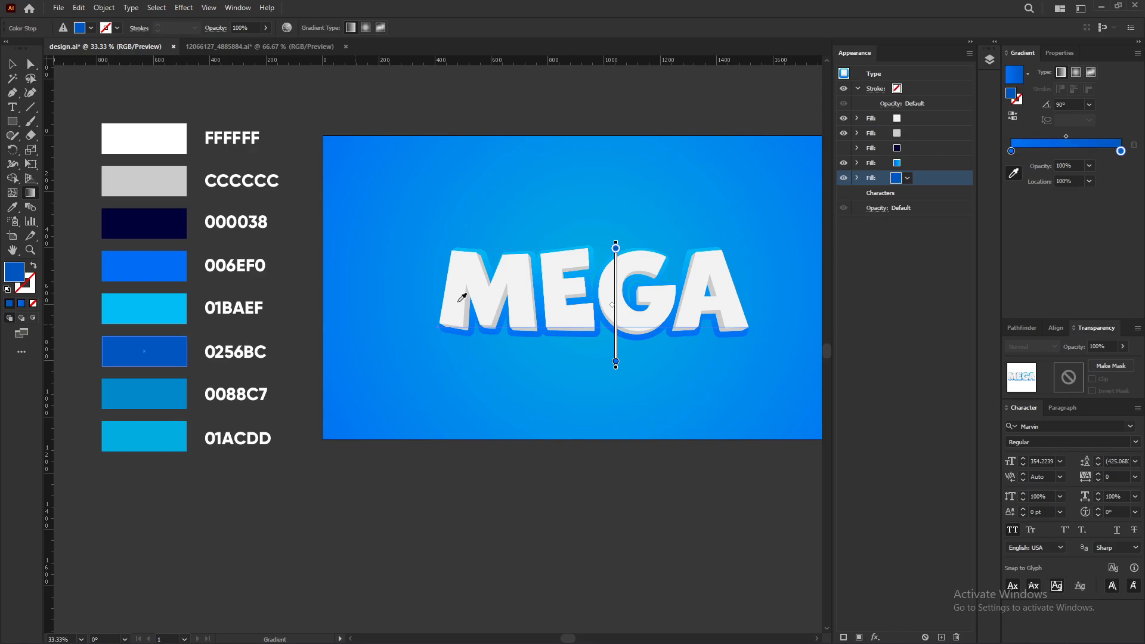
left_click(1011, 154)
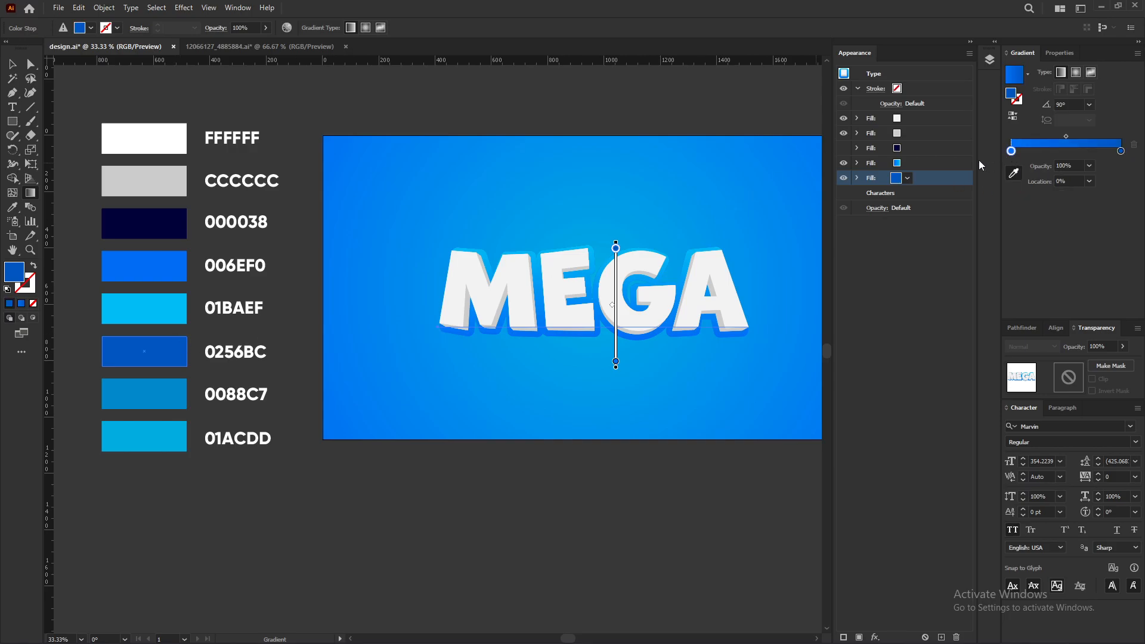
left_click(173, 392)
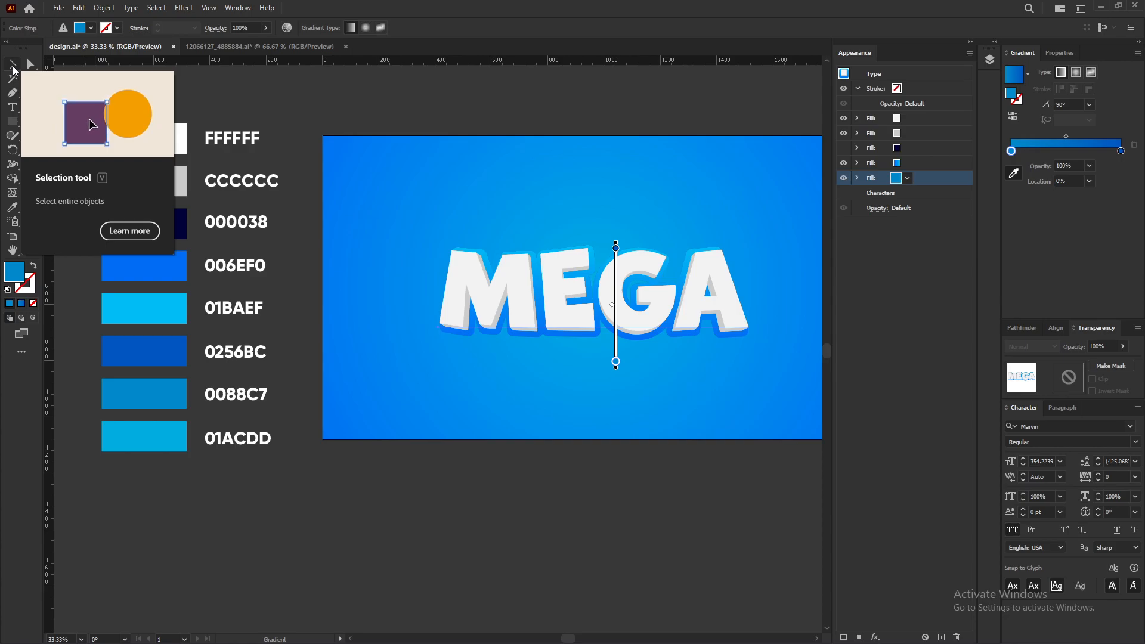
Step: Add a new Transform effect to that fill with 99.9% horizontal scale, 0.3 px vertical move and 70 copies
left_click(13, 64)
key("ctrl+=")
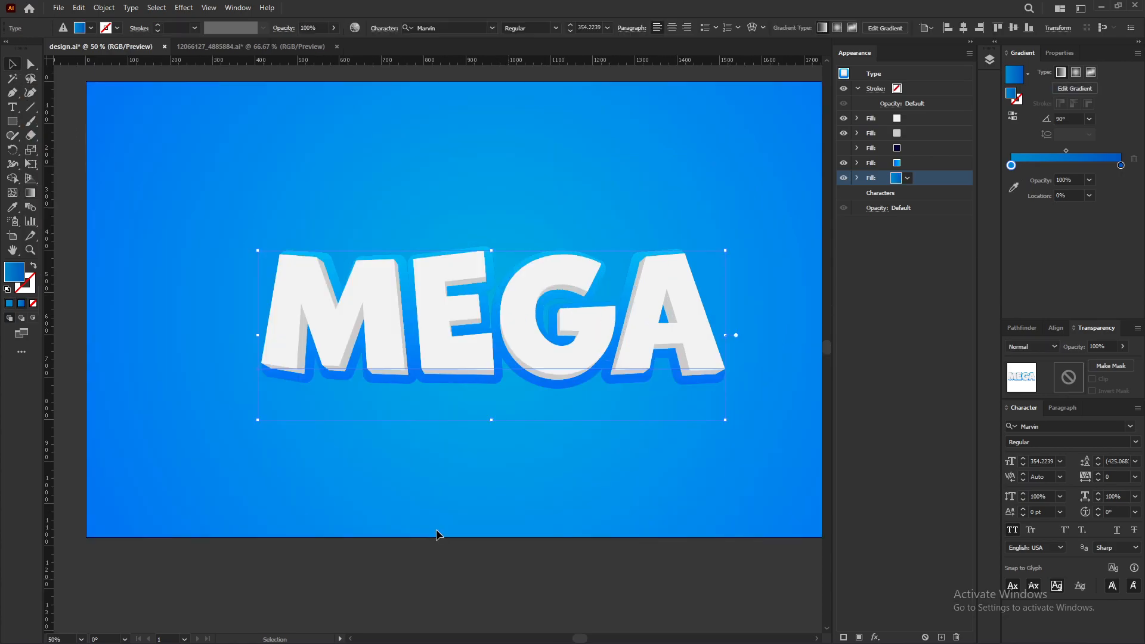
left_click(875, 636)
mouse_move(925, 398)
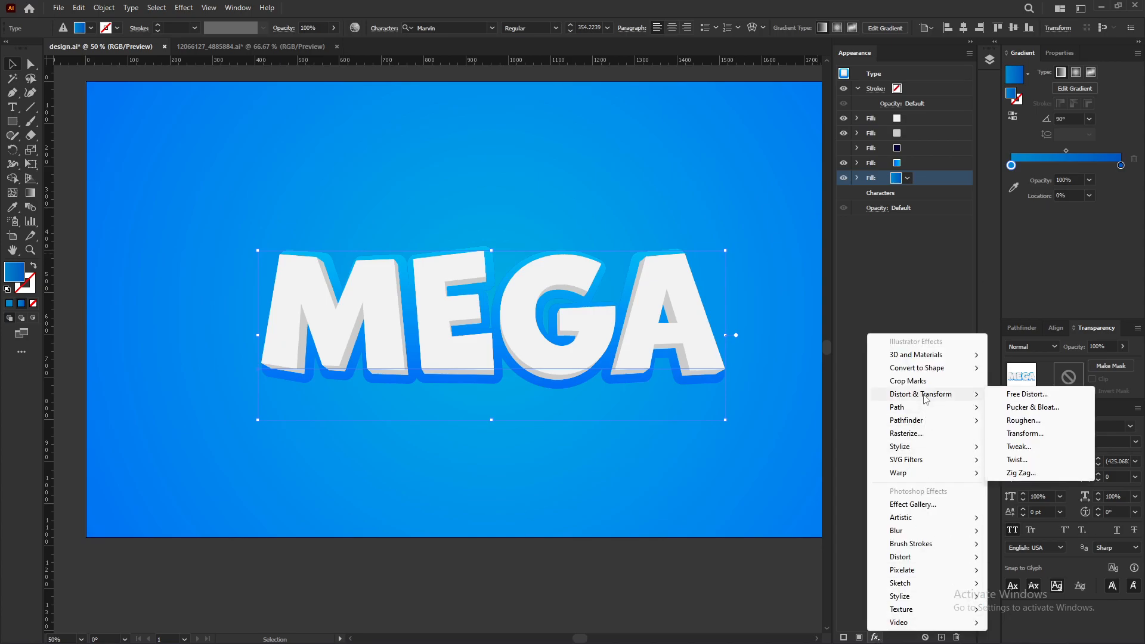
left_click(1041, 421)
left_click(646, 351)
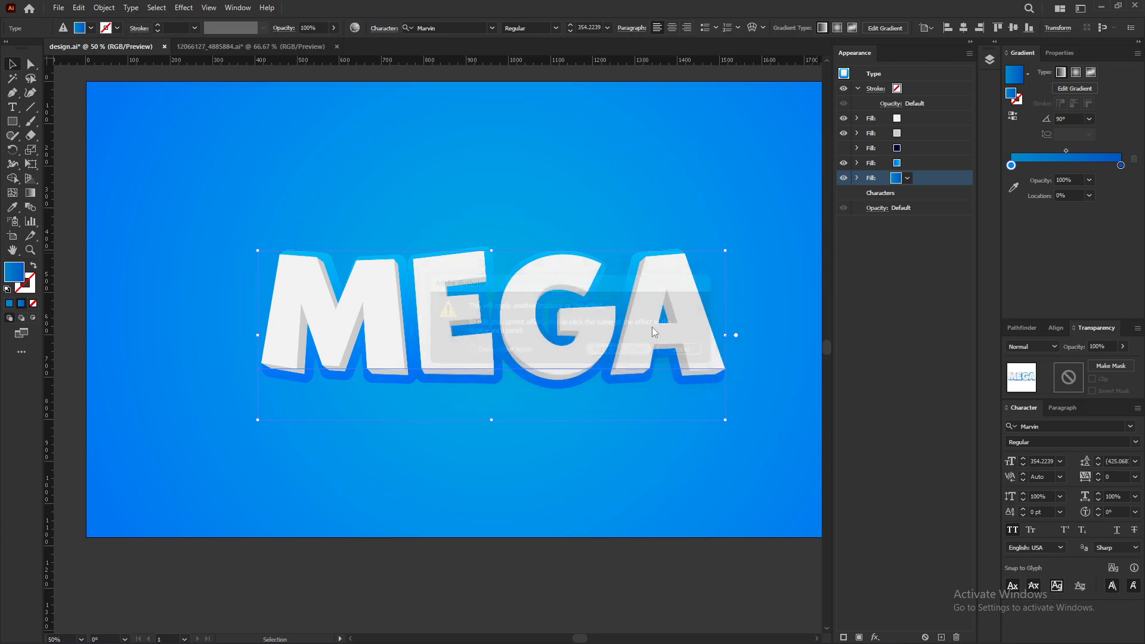
type("99.9")
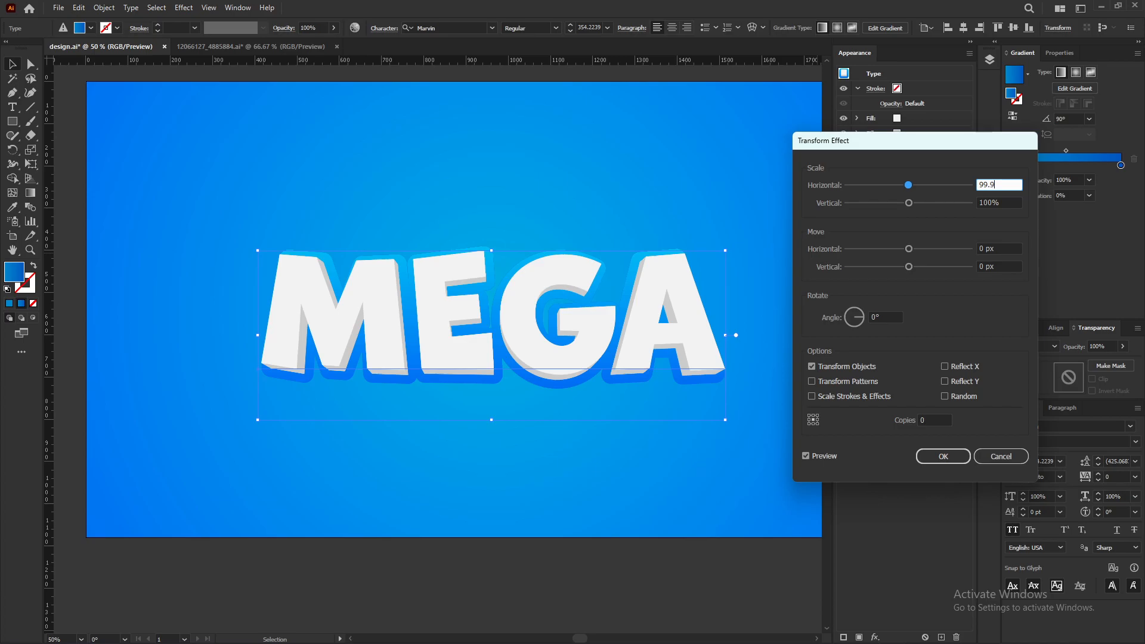
key("Tab")
key("Tab")
key("Tab")
type(".")
key("Tab")
key("Tab")
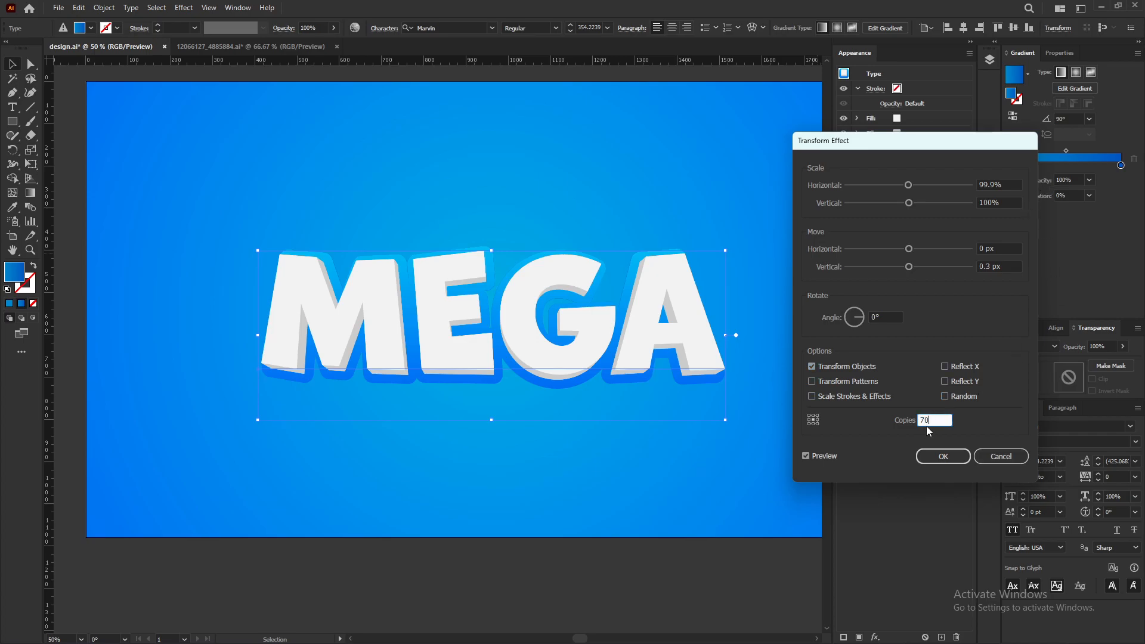
left_click(954, 455)
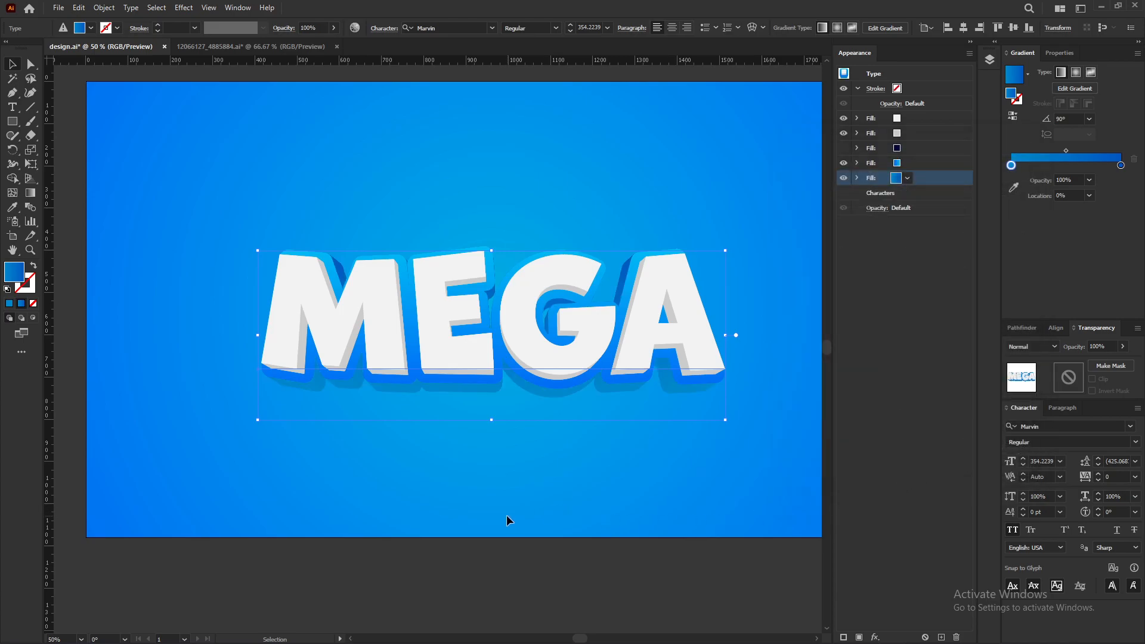
Step: Select the upper offset gradient fill and duplicate it
scroll(435, 404, "up", 2)
scroll(402, 377, "down", 2)
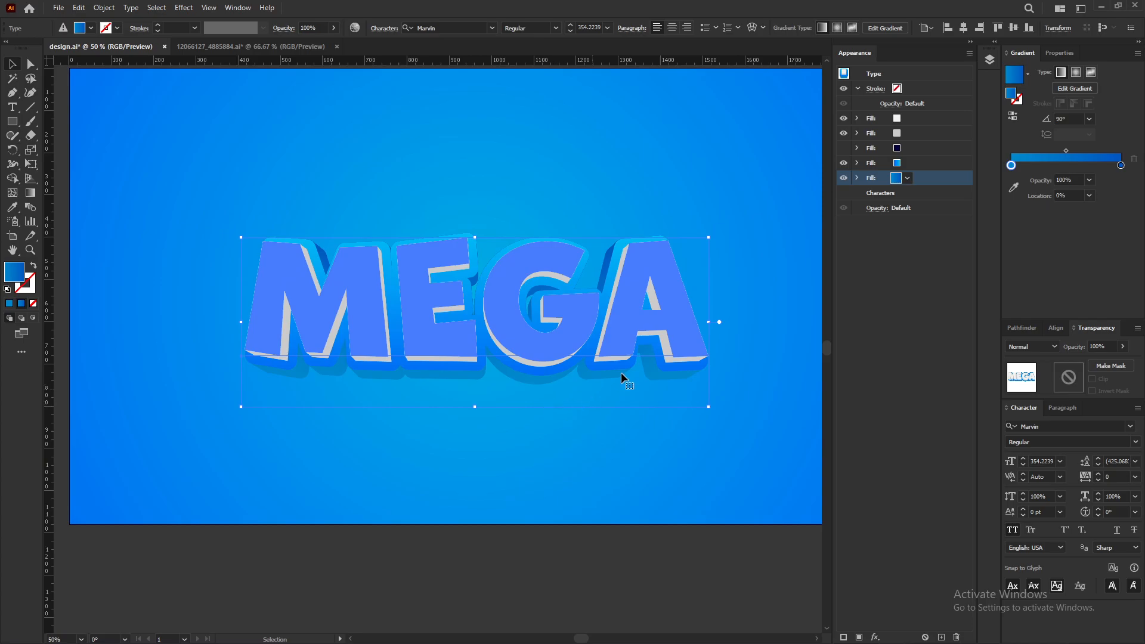
left_click(1013, 117)
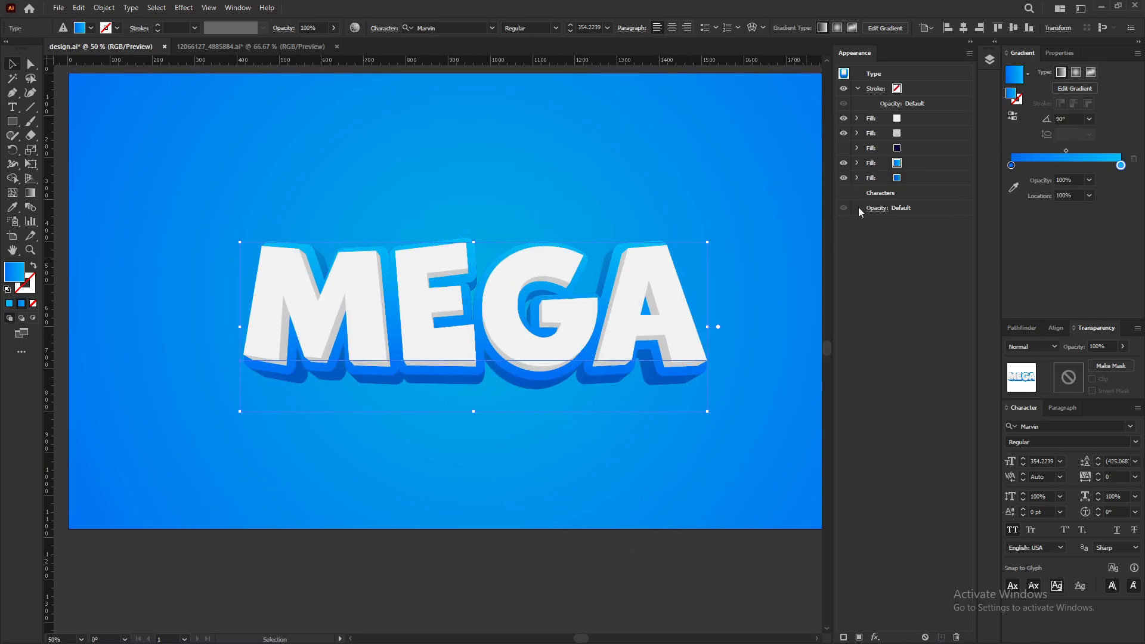
left_click(922, 163)
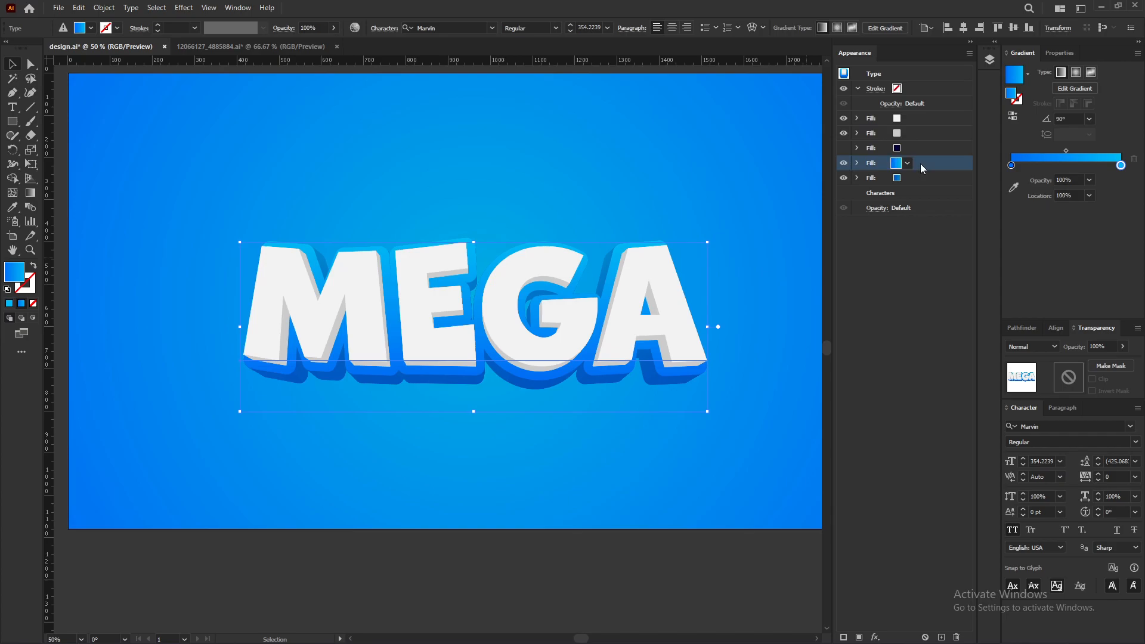
left_click(940, 637)
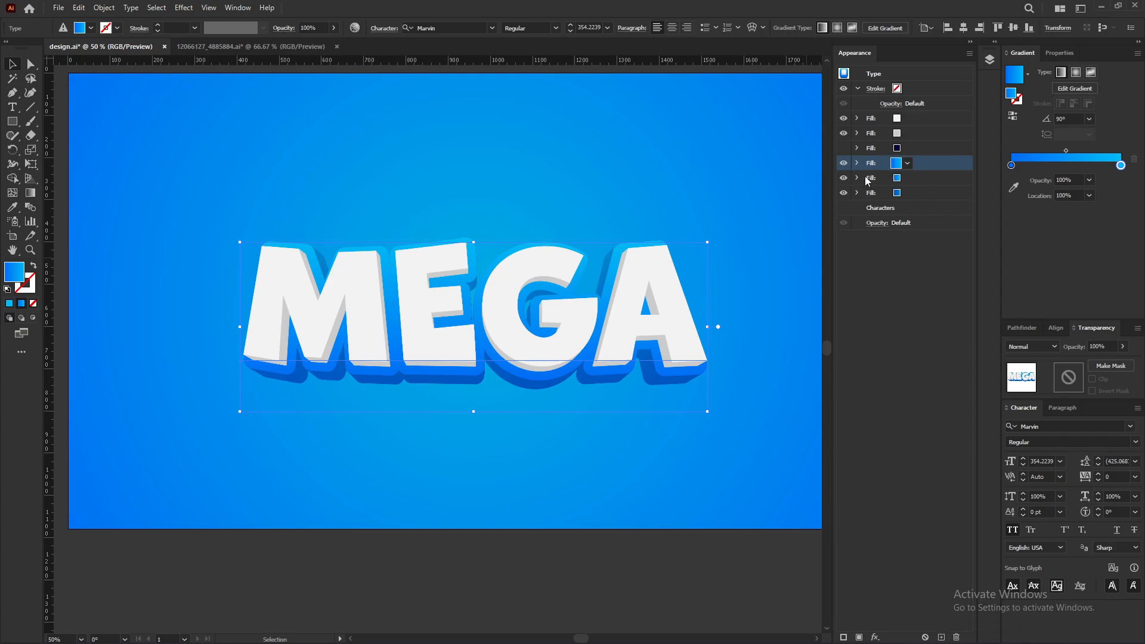
Step: Recolour the duplicated fill's selected gradient stop with the 000038 swatch colour
left_click(1014, 188)
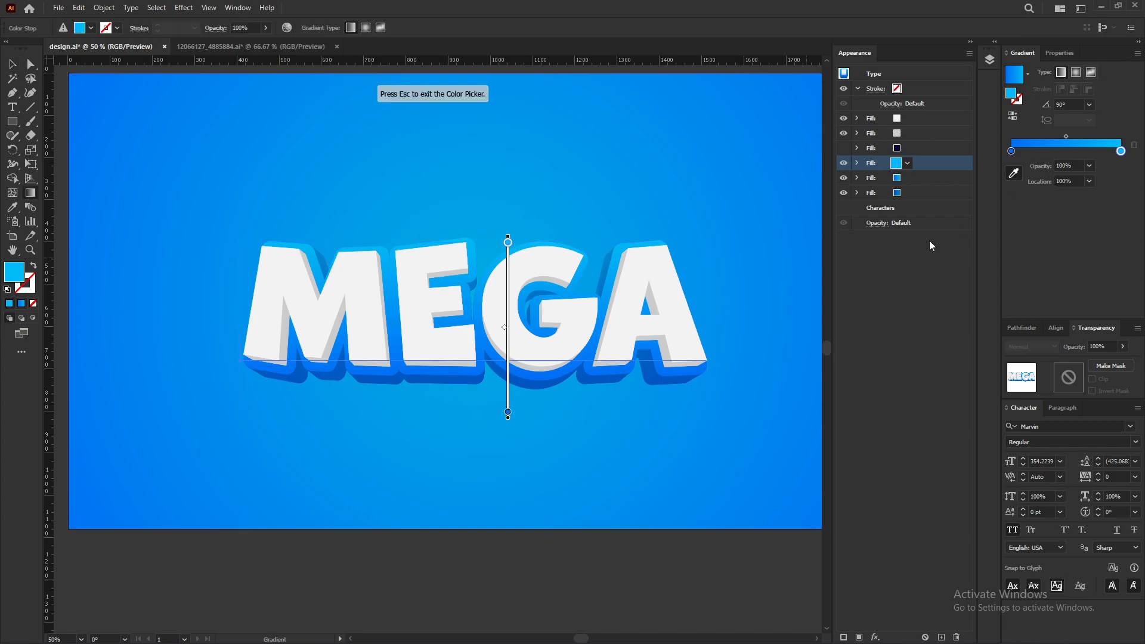
scroll(806, 250, "down", 2)
left_click(326, 225)
key("Escape")
scroll(753, 242, "up", 2)
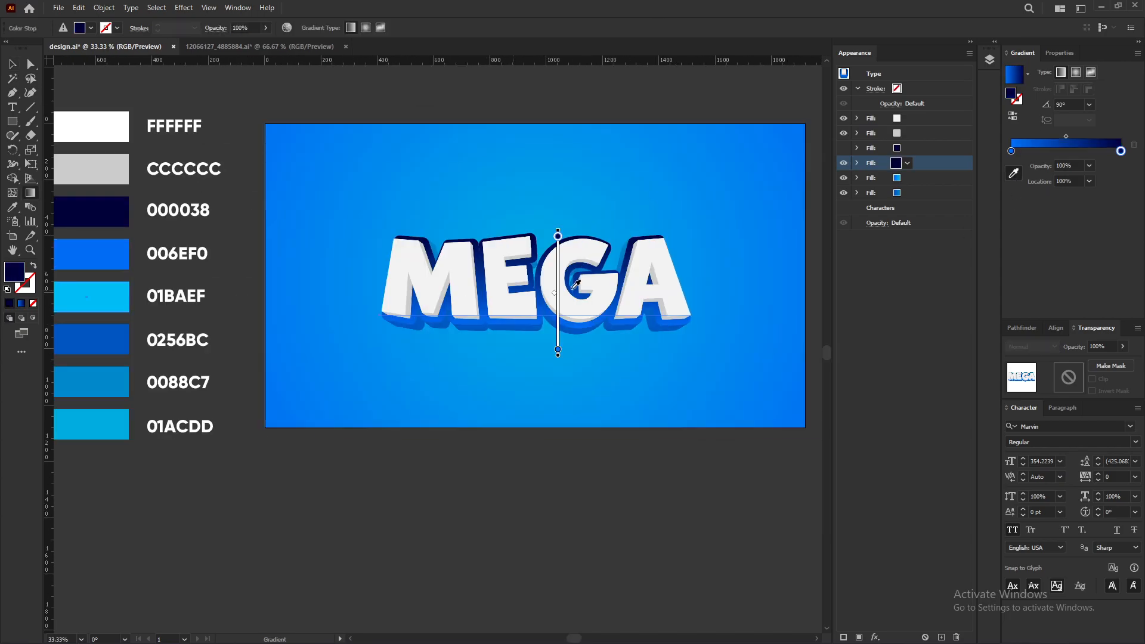
Step: Edit that fill's Transform effect to 89% horizontal scale and 35 px vertical move
left_click(857, 162)
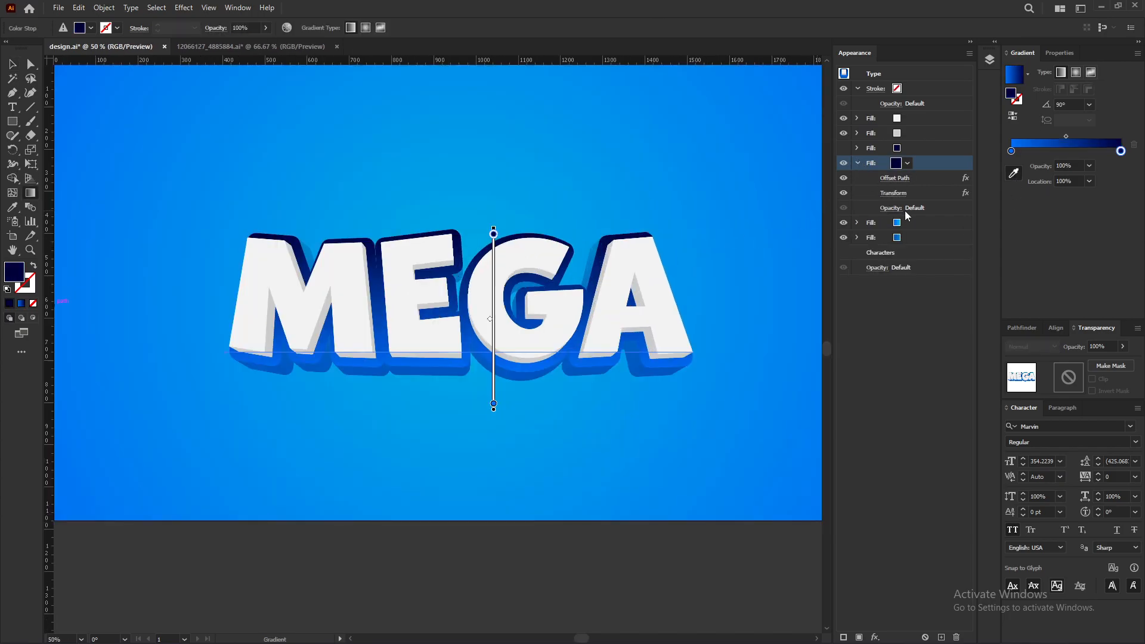
left_click(893, 192)
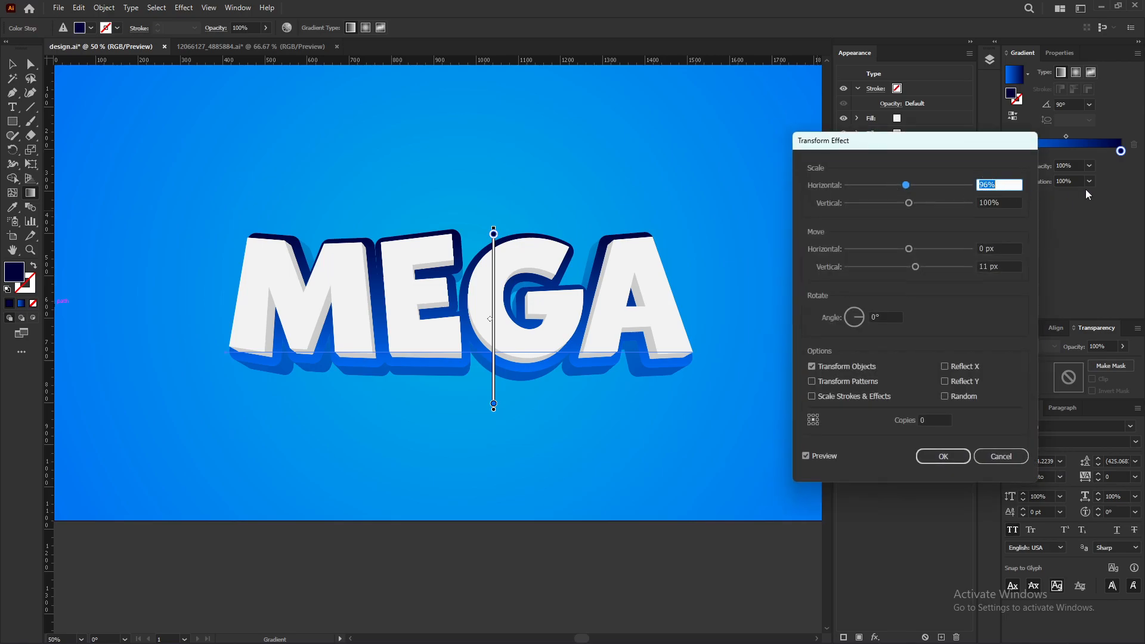
type("89")
key("Tab")
key("Tab")
key("Tab")
type("35")
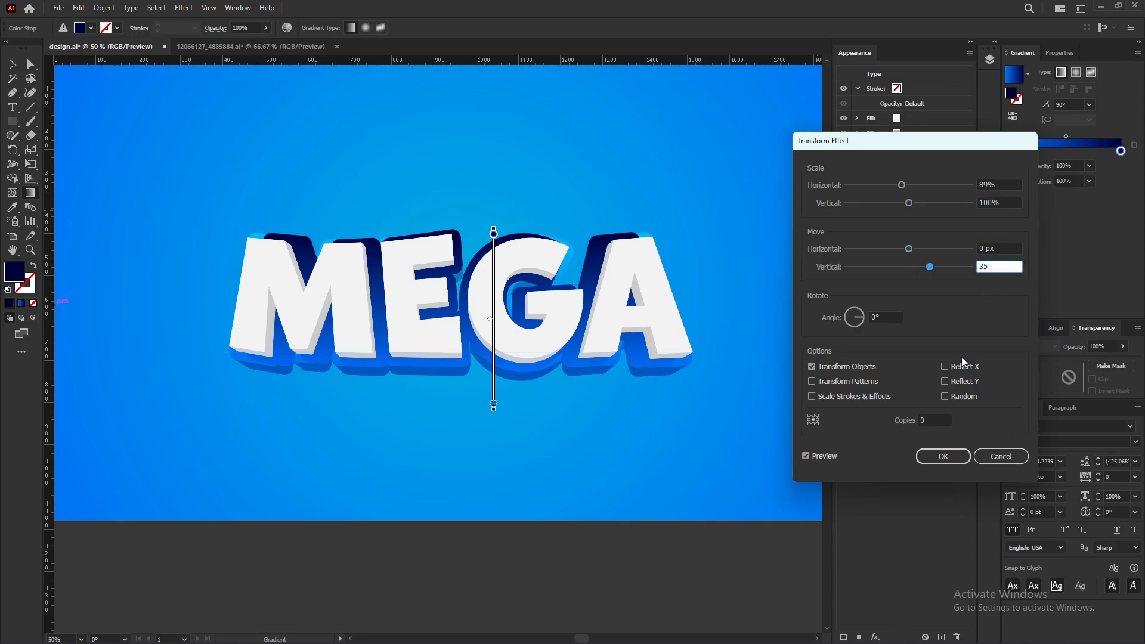
left_click(829, 456)
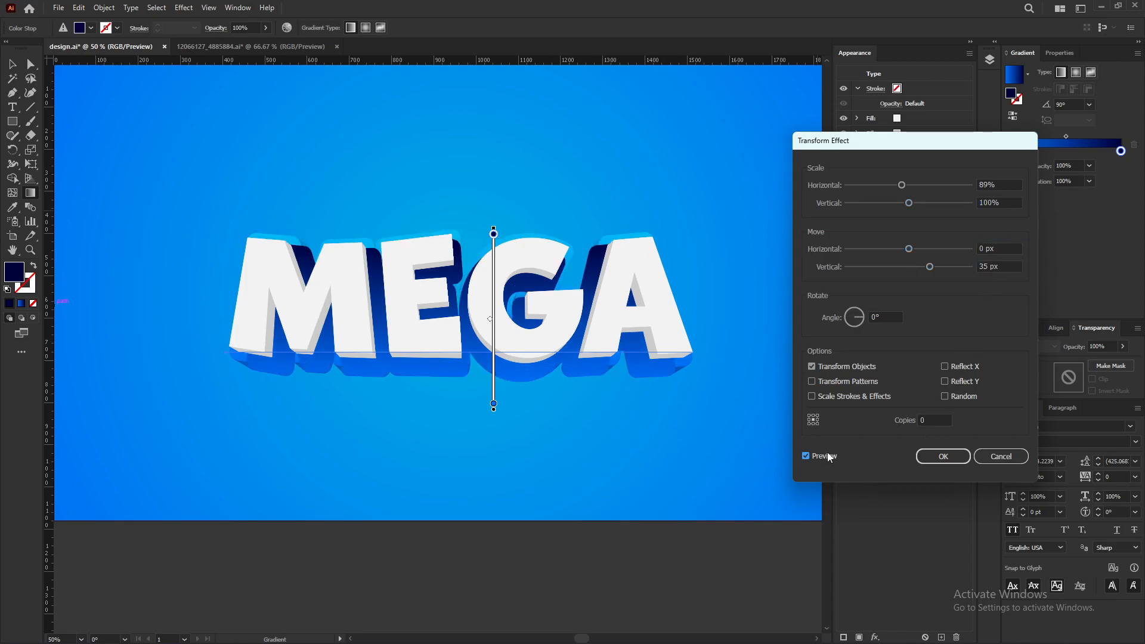
left_click(943, 456)
key("v")
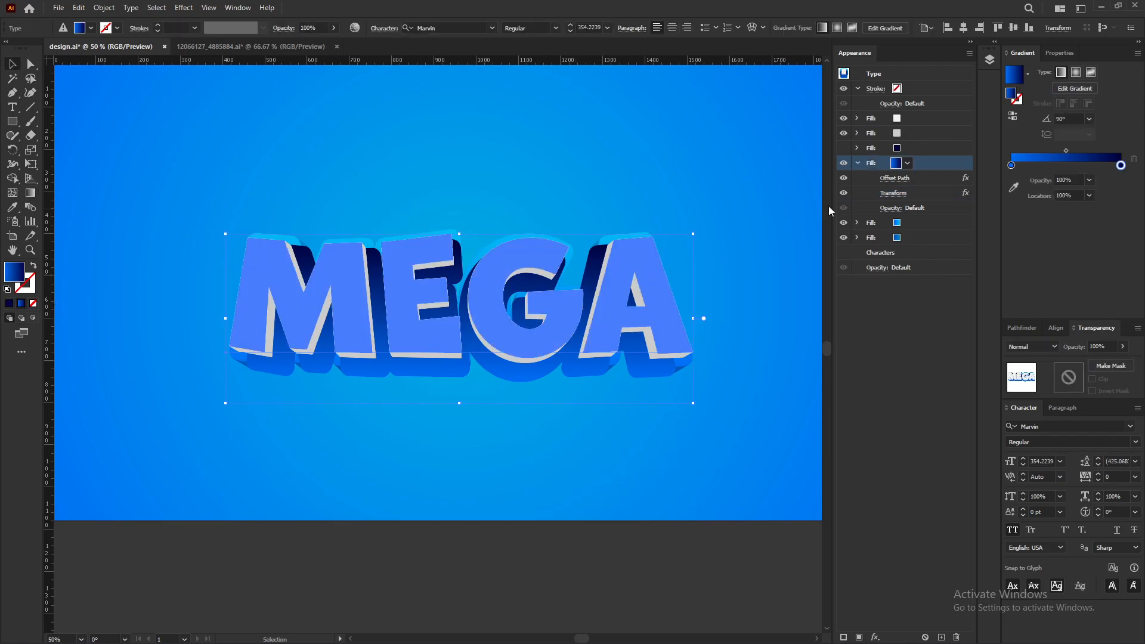
Step: Replace the fill's gradient with a solid colour sampled from the 000038 swatch
left_click(896, 162)
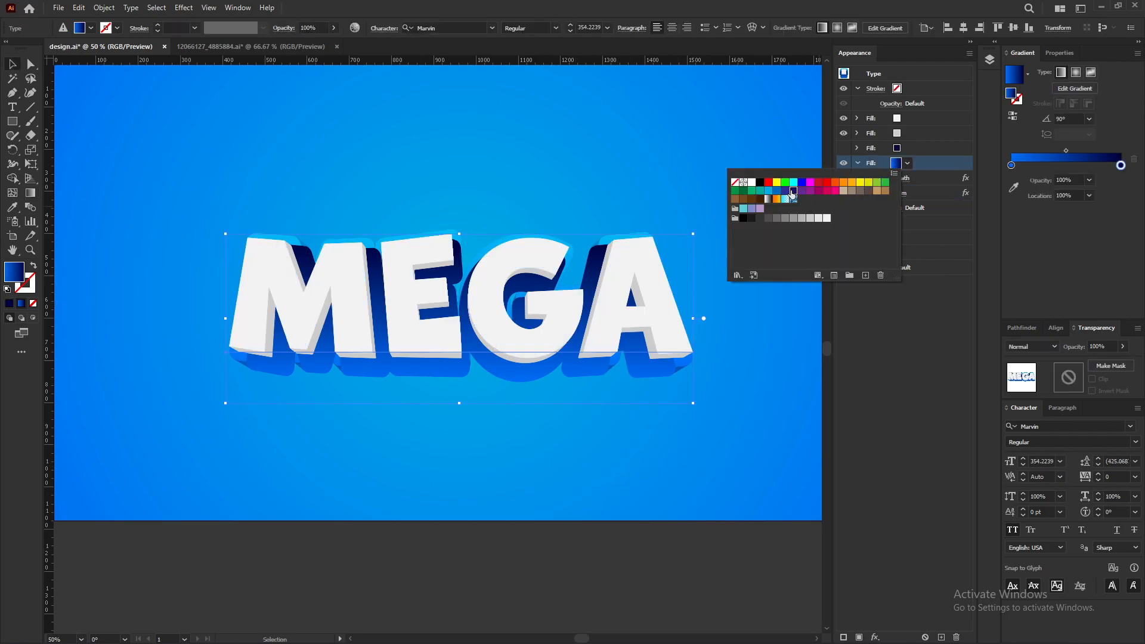
left_click(793, 192)
key("ctrl+minus")
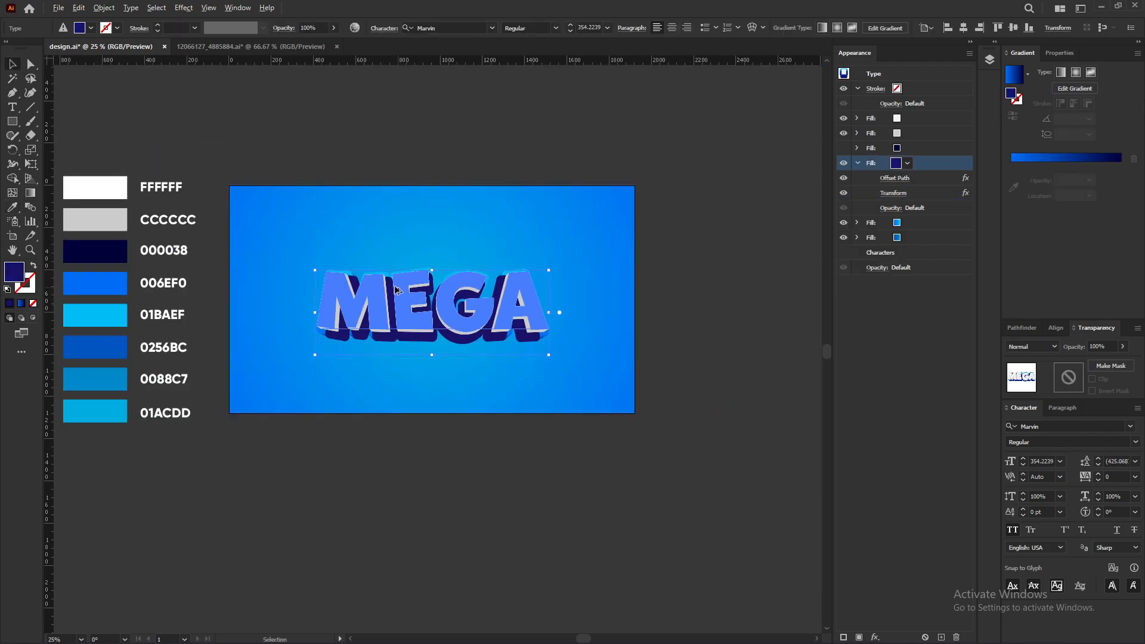
key("i")
left_click(119, 251)
key("ctrl+plus")
left_click(12, 63)
Step: Move the navy fill to the bottom of the appearance stack
left_click(858, 163)
left_click_drag(923, 167, 921, 200)
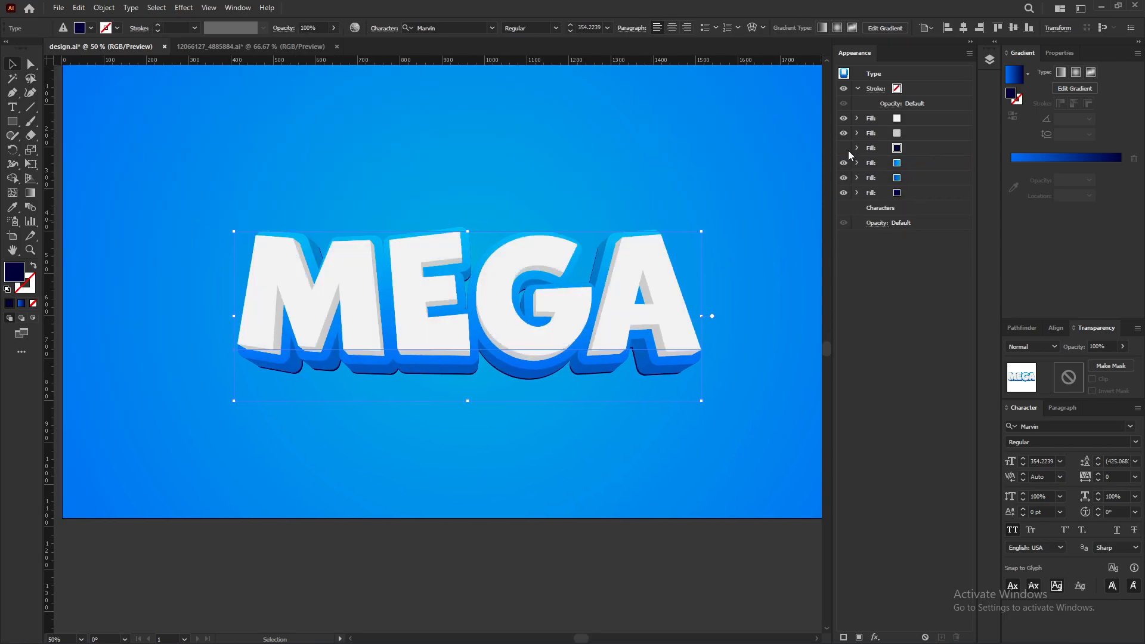
Step: Show the hidden navy fill and apply a Gaussian Blur of 15 pixels to it
left_click(844, 149)
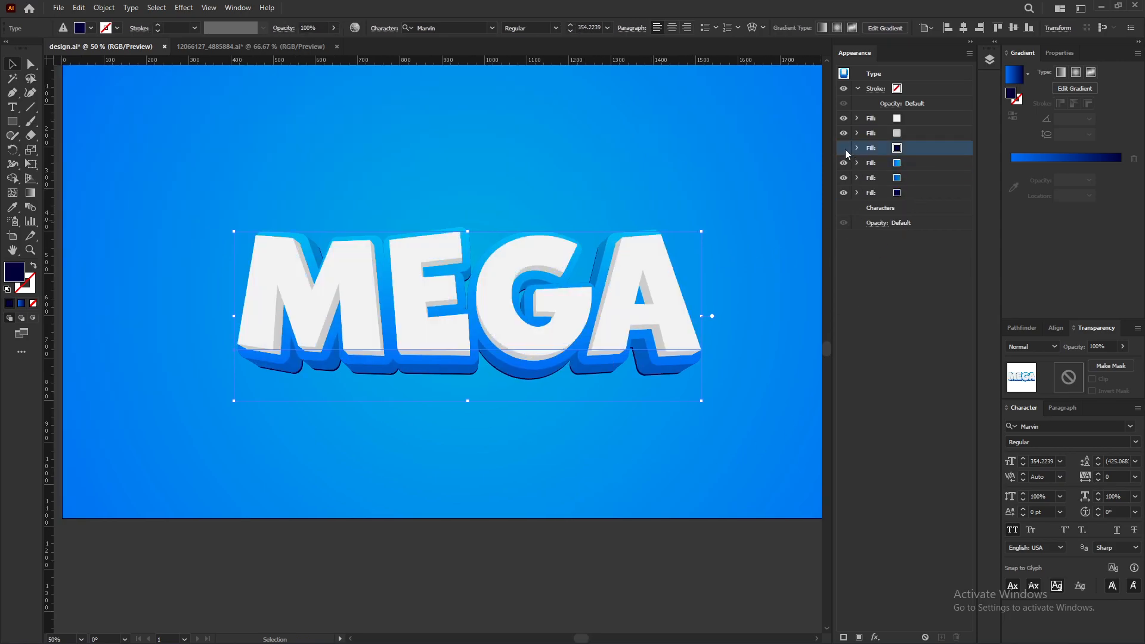
left_click(875, 636)
mouse_move(917, 527)
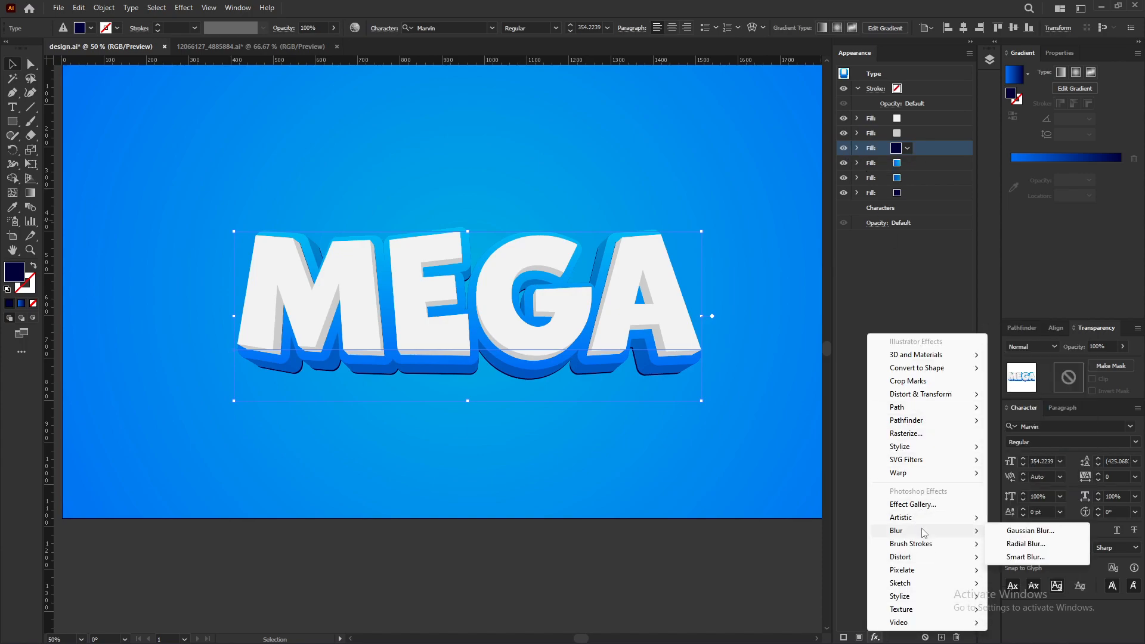
left_click(1010, 530)
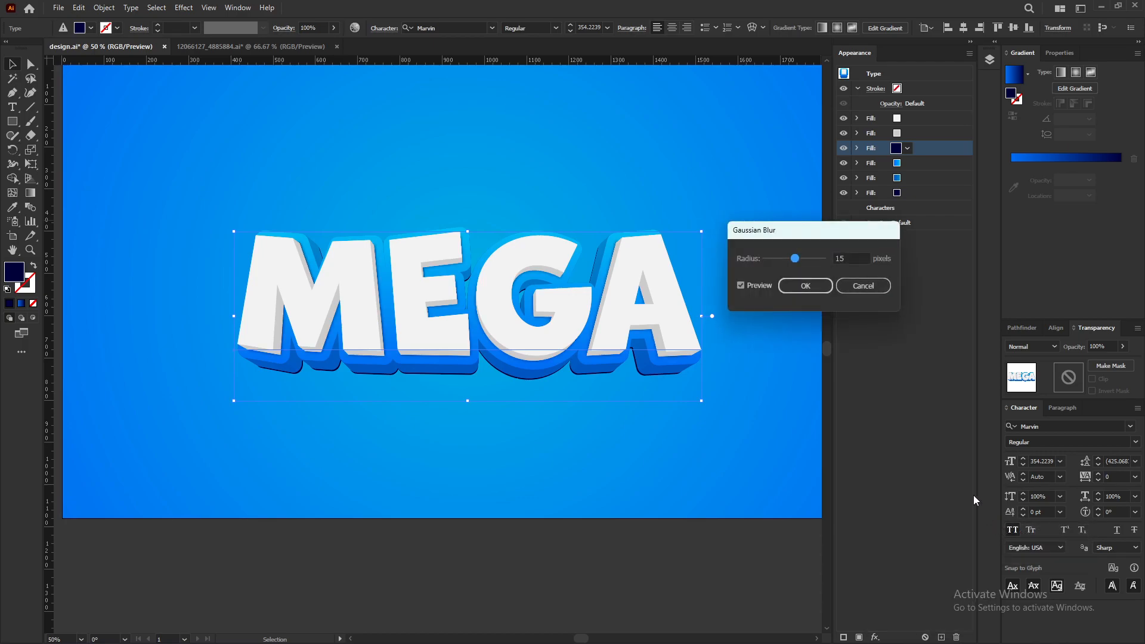
left_click(803, 289)
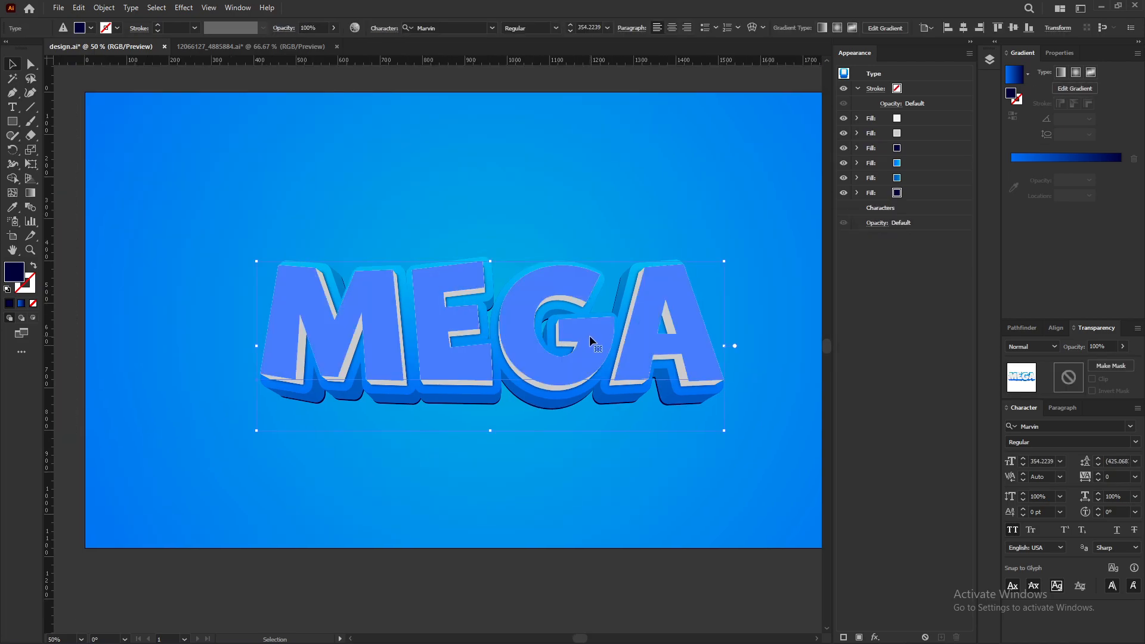
left_click(919, 148)
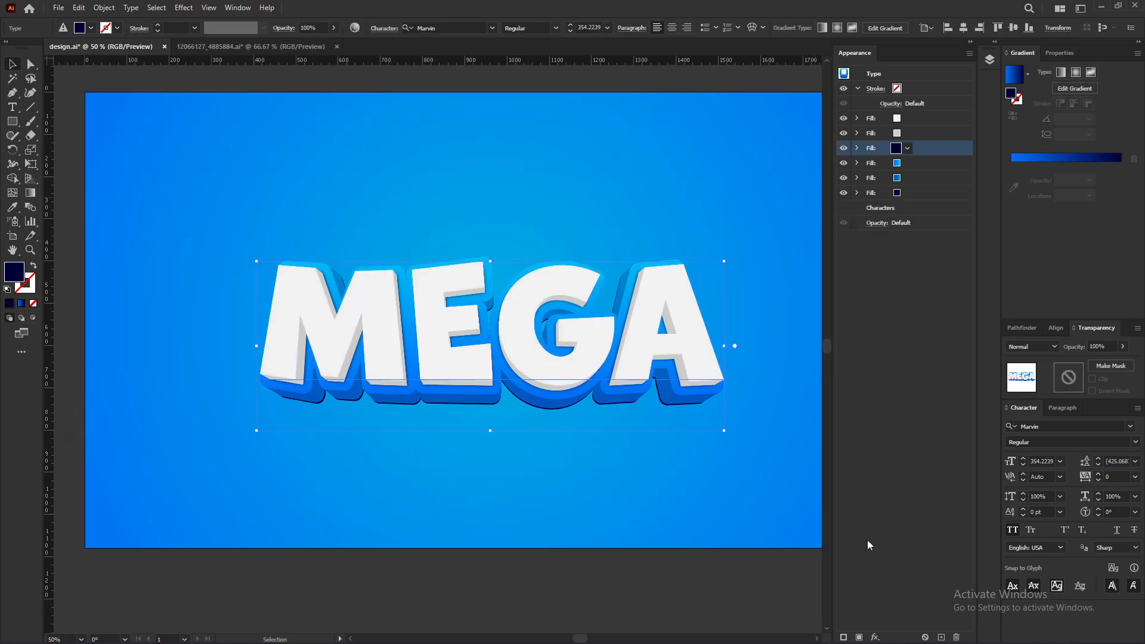
left_click(875, 636)
mouse_move(924, 474)
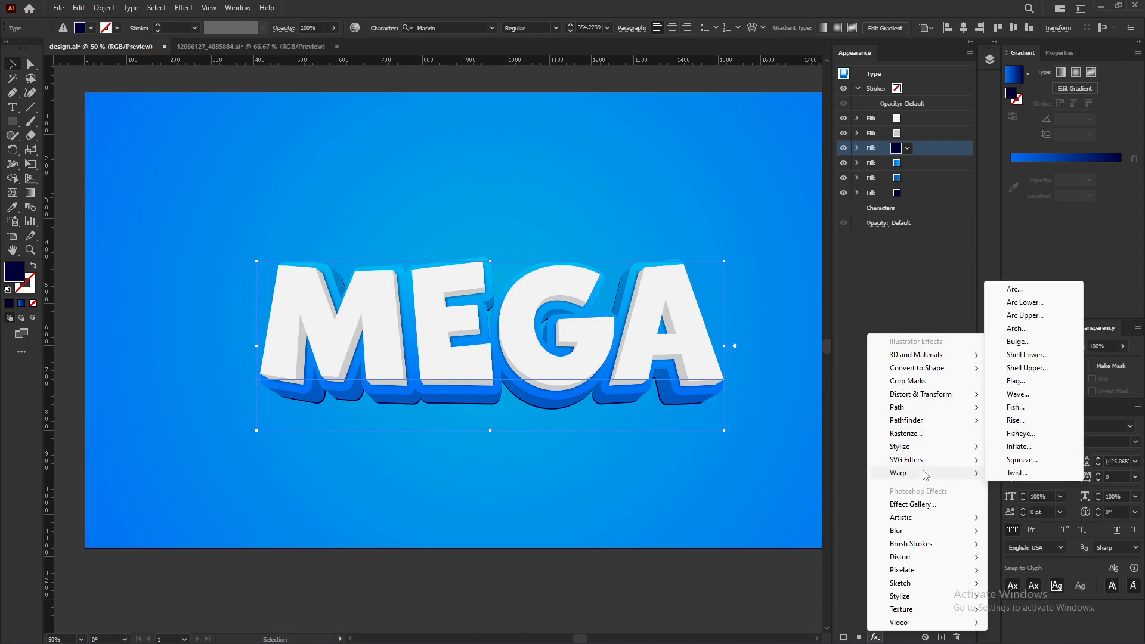
Step: Set the blurred fill's Transform vertical move to 17 px
left_click(857, 151)
left_click(857, 149)
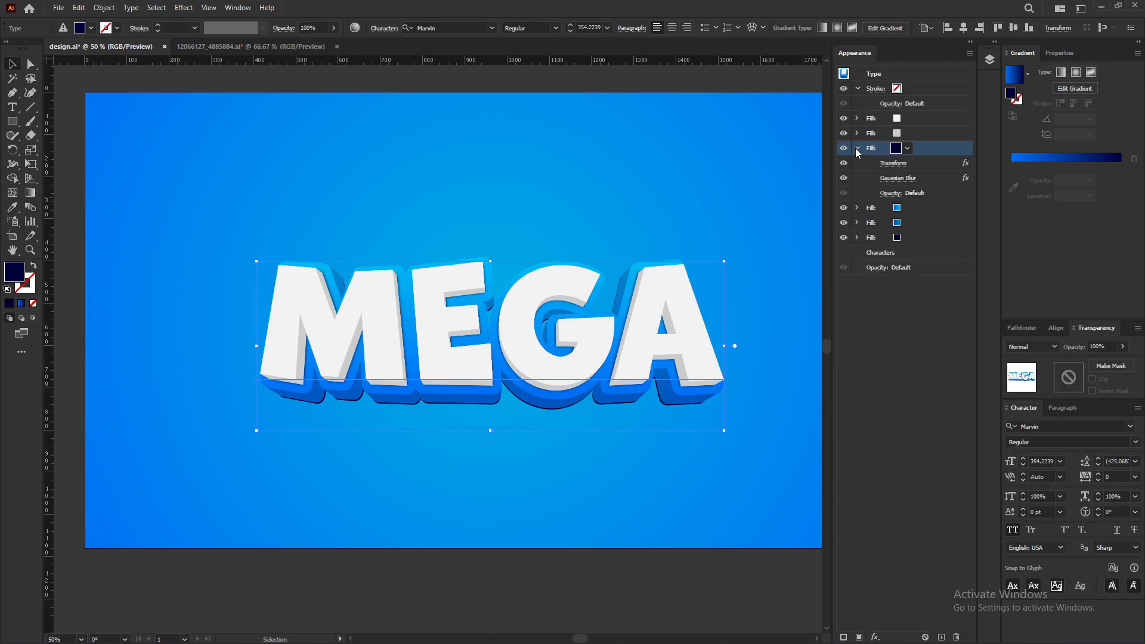
left_click(891, 166)
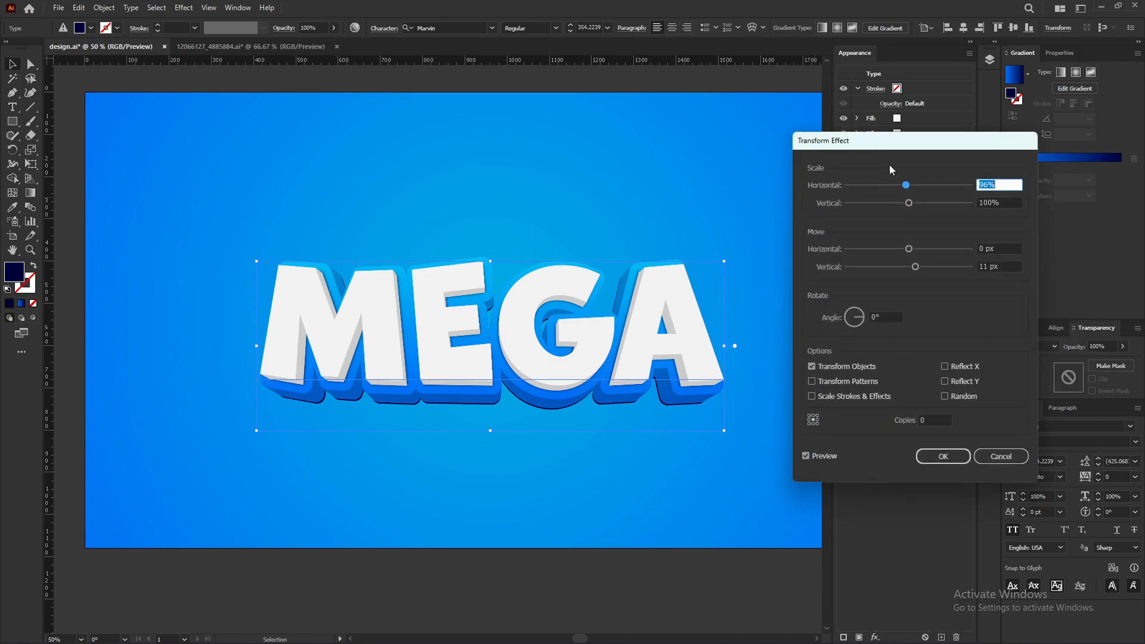
left_click(1003, 269)
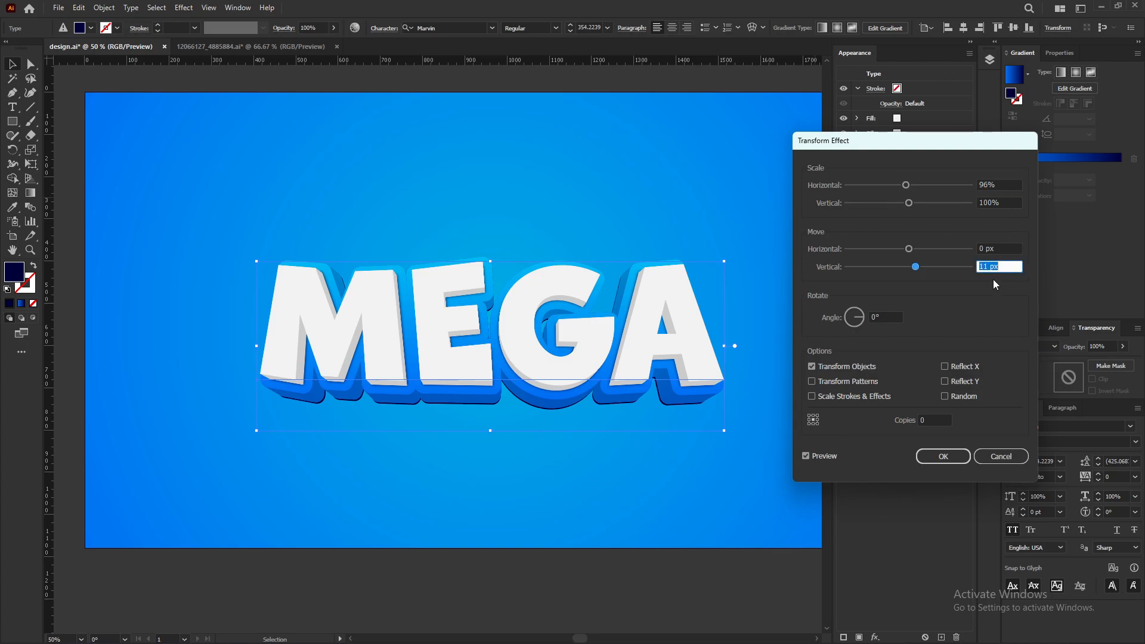
key("Up")
key("Up")
key("Up")
key("Up")
key("Up")
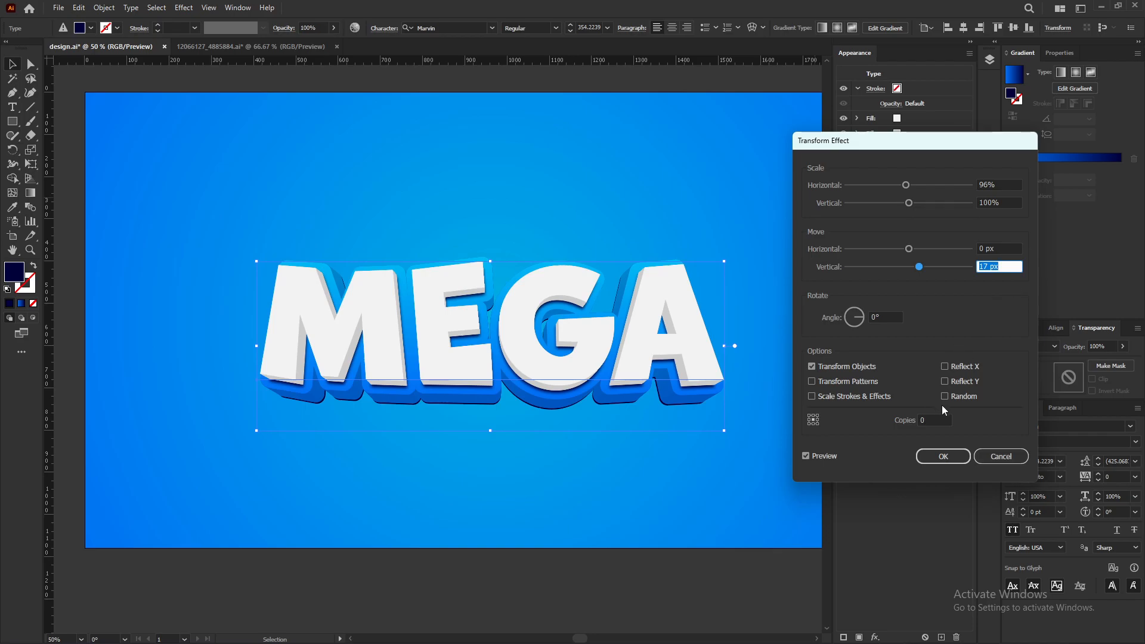
left_click(943, 456)
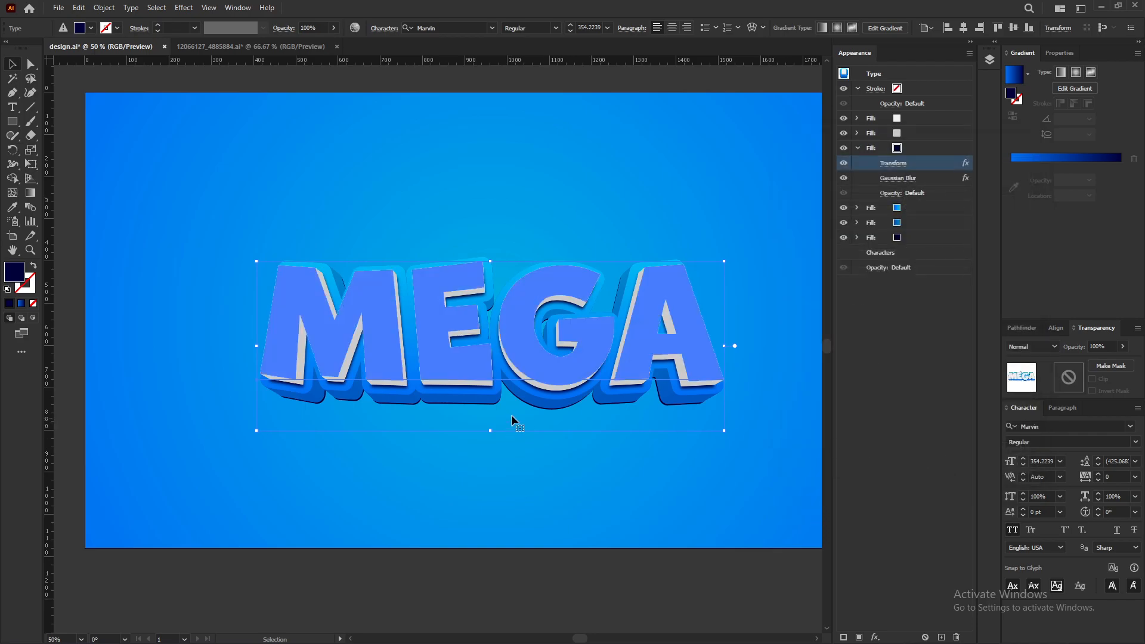
Step: Apply a Gaussian Blur to the bottom navy fill
scroll(486, 389, "up", 2)
scroll(462, 364, "down", 3)
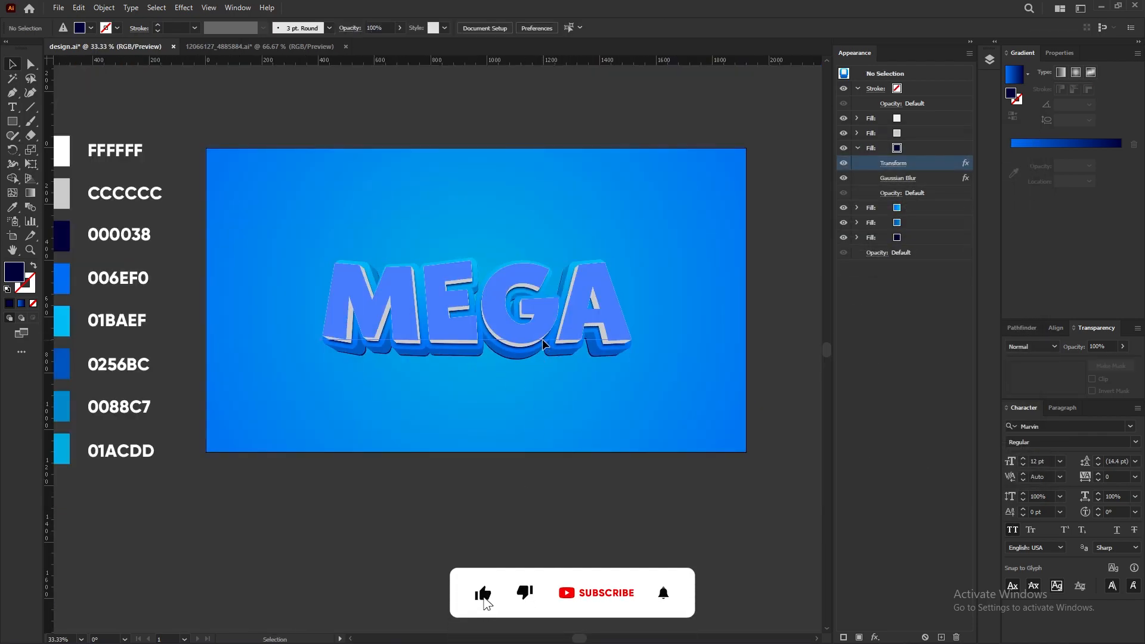
left_click(940, 237)
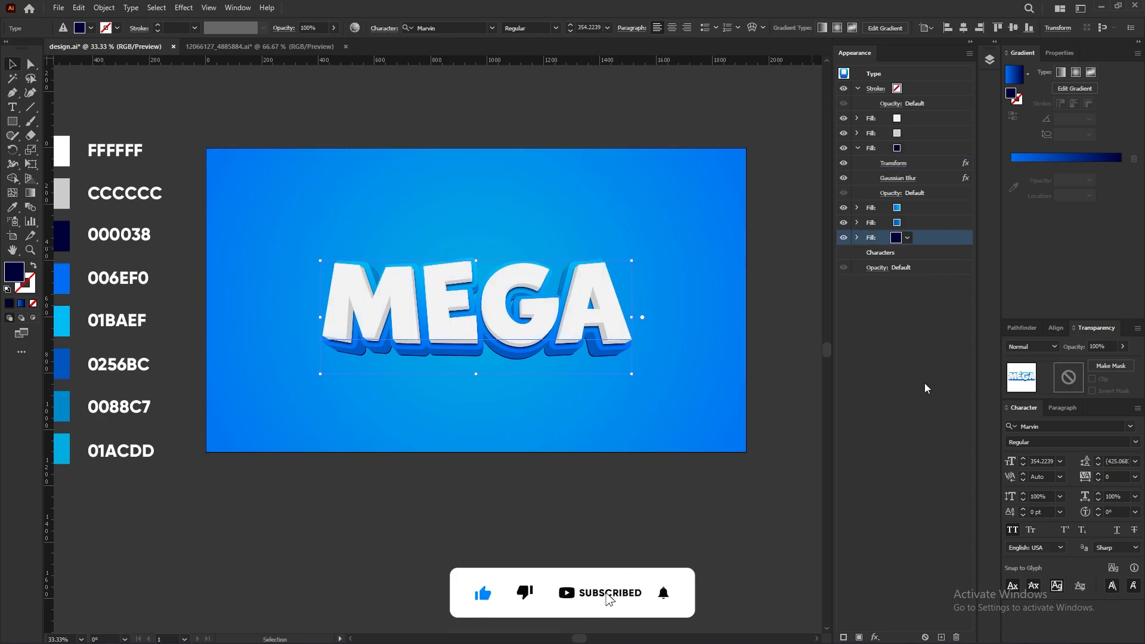
left_click(874, 636)
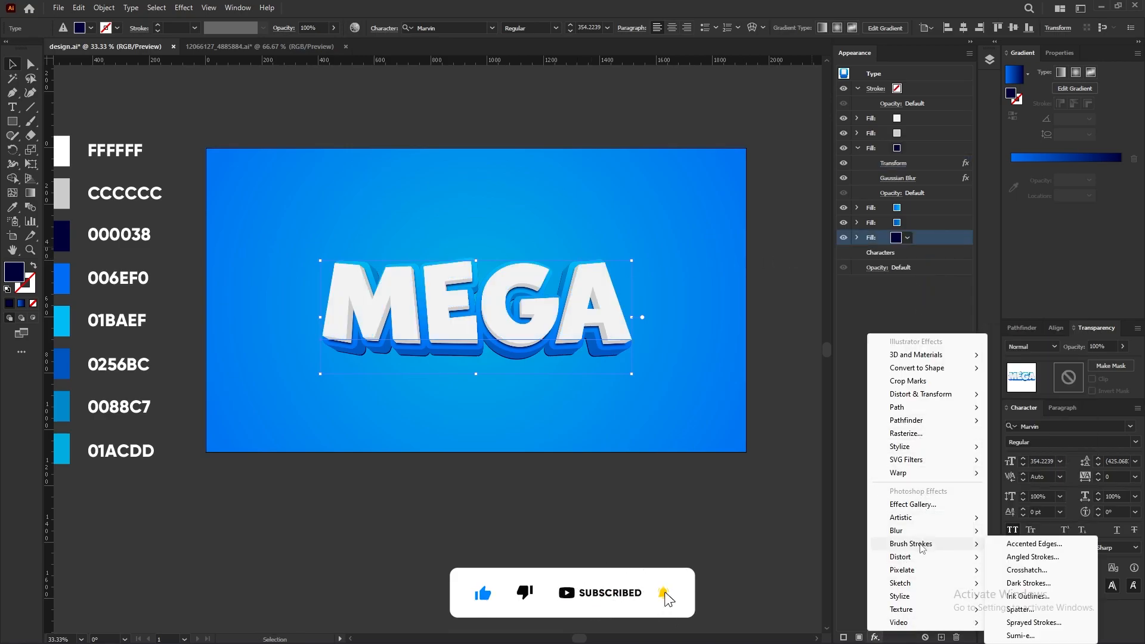
mouse_move(934, 532)
left_click(1030, 530)
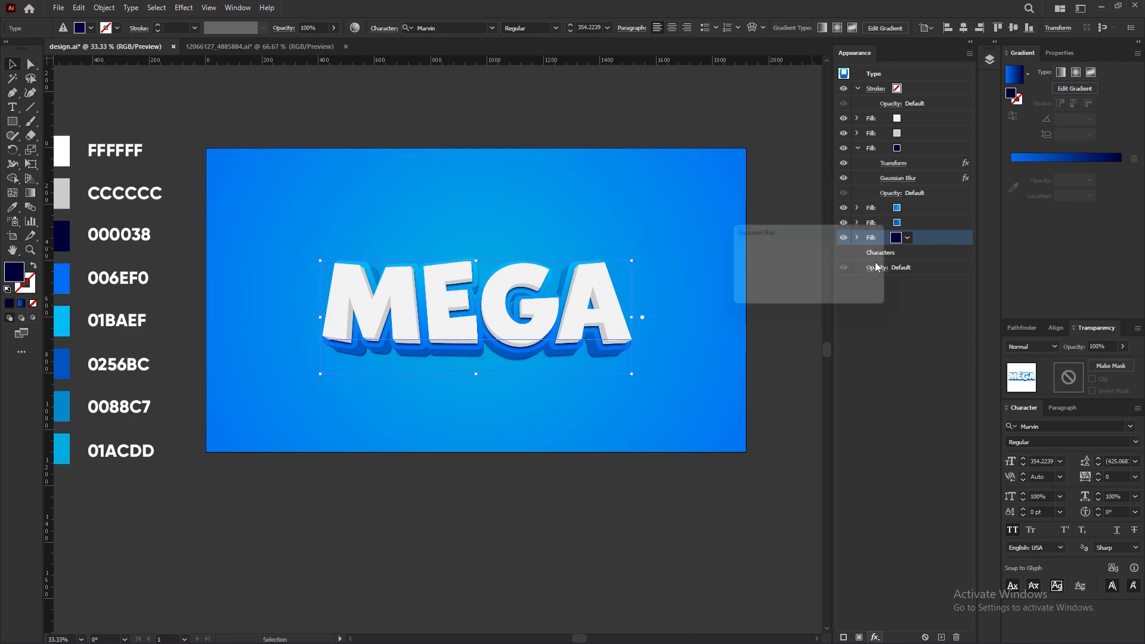
left_click(821, 287)
Step: Set the bottom fill's Transform vertical move to 40 px
left_click(856, 238)
left_click(893, 268)
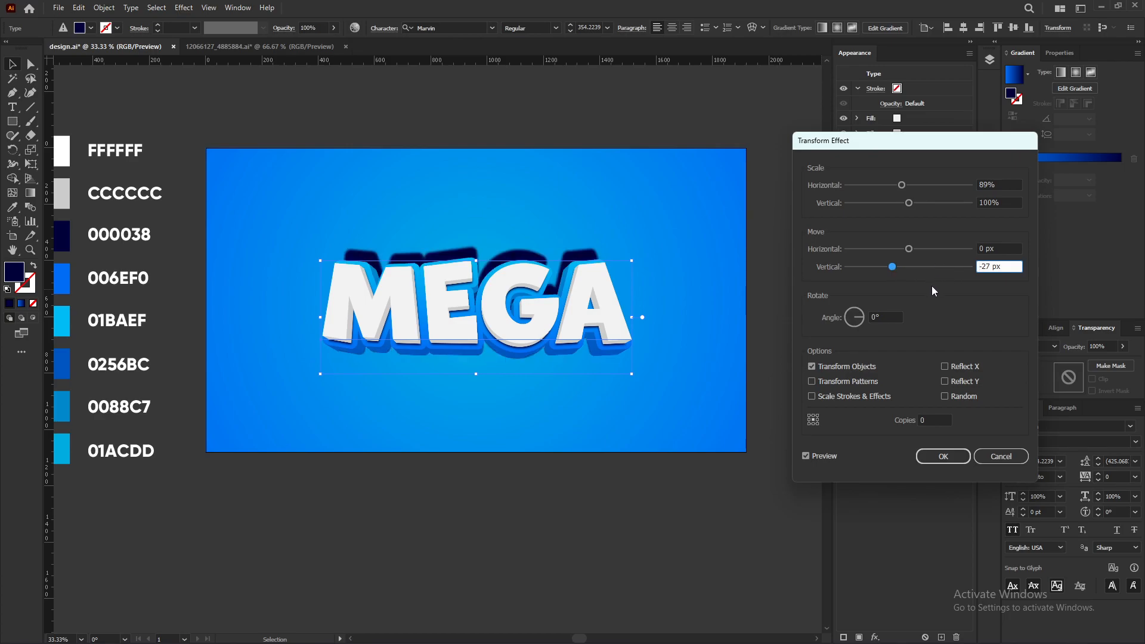
left_click_drag(1003, 268, 973, 272)
type("40")
left_click(942, 457)
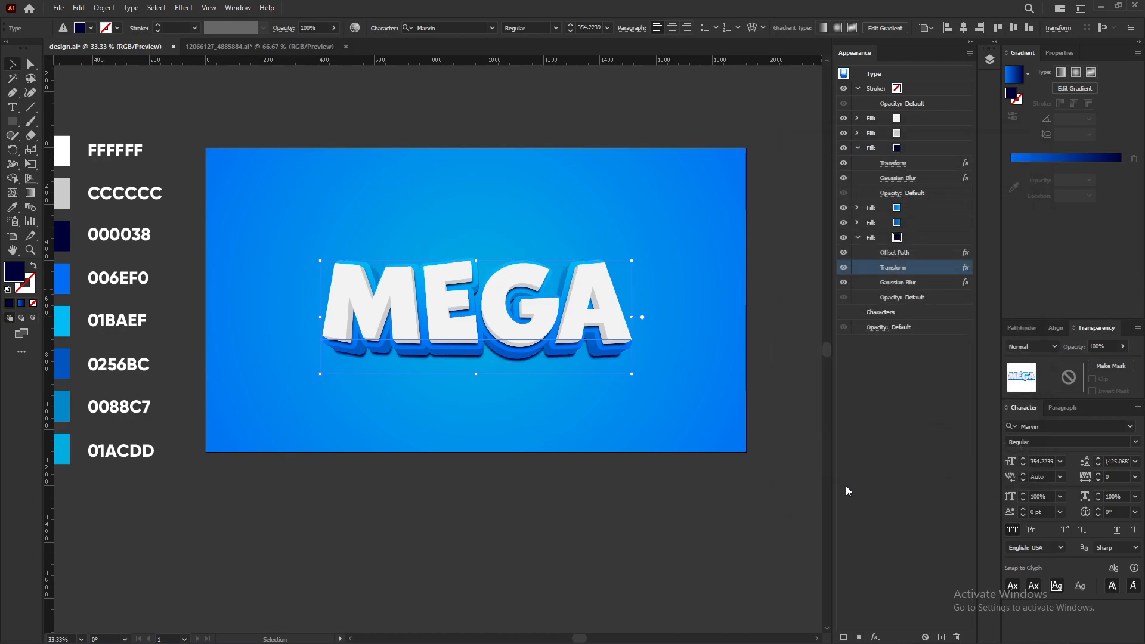
Step: Reselect the MEGA text and duplicate its bottom blurred fill
key("a")
key("ctrl+shift+a")
scroll(507, 304, "up", 1)
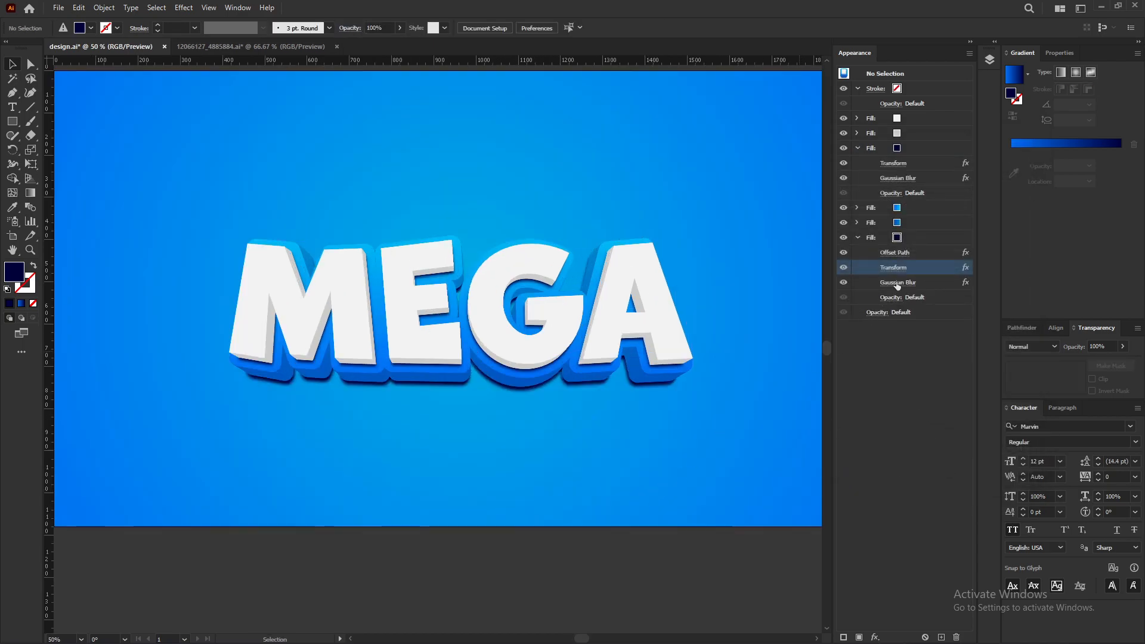
left_click(856, 238)
left_click(622, 288)
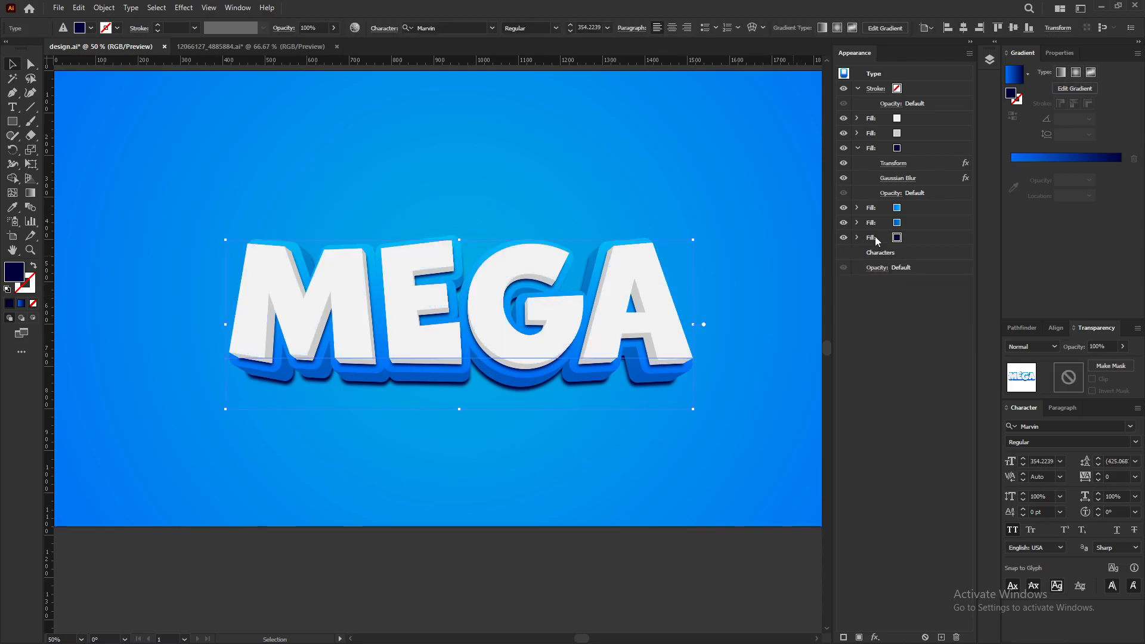
left_click(918, 237)
left_click(941, 637)
left_click(917, 252)
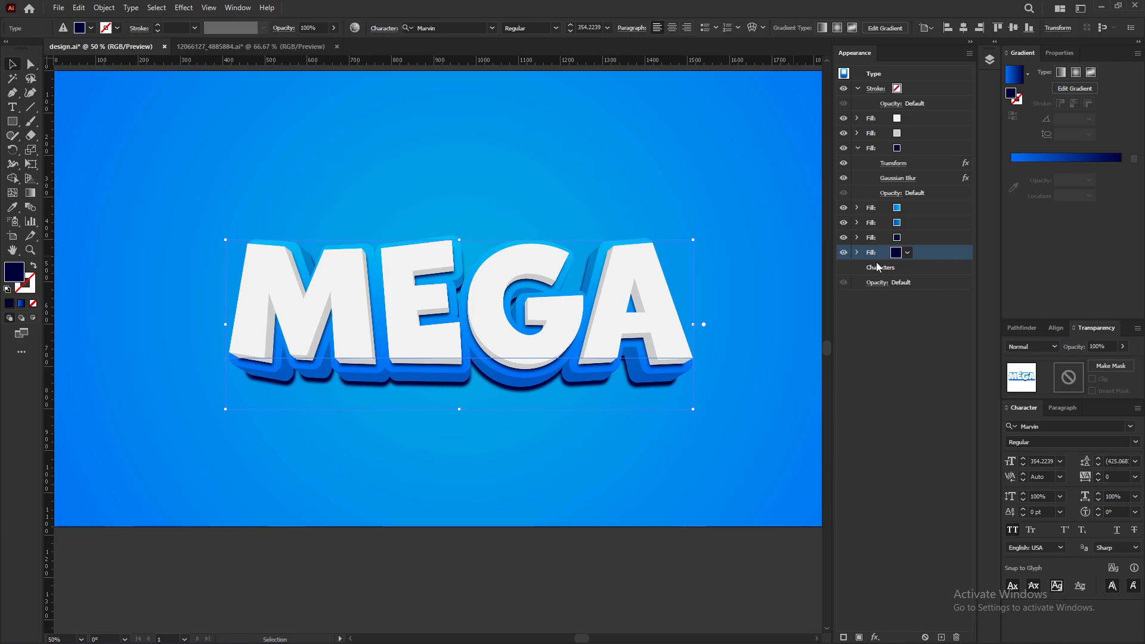
Step: Set the copied fill's Transform vertical move to 70 px
left_click(856, 252)
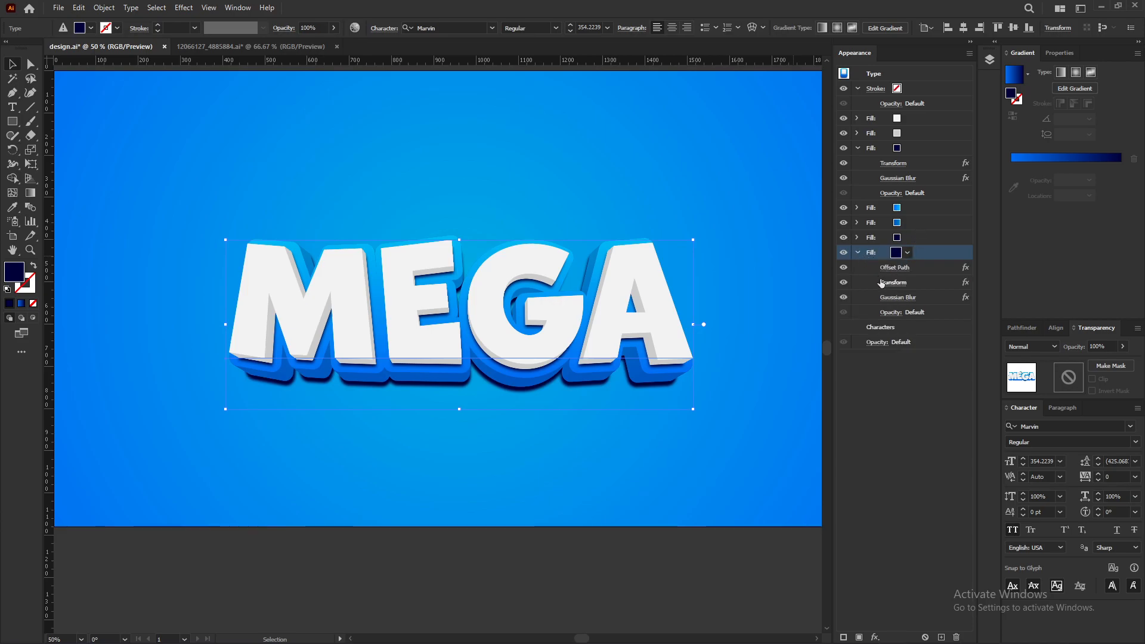
left_click(903, 283)
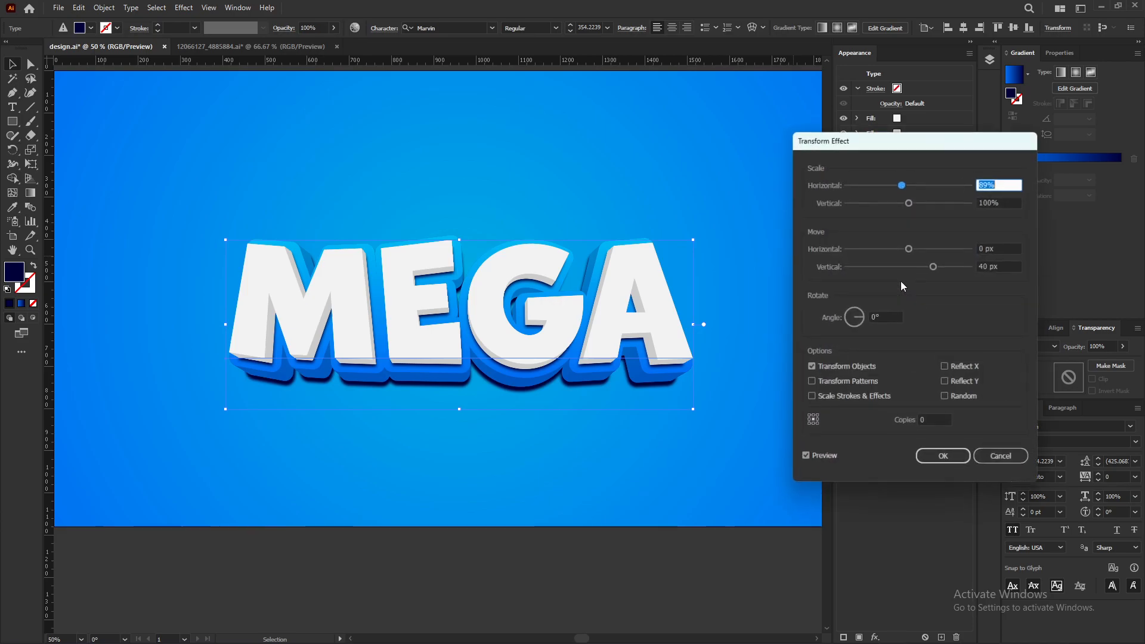
left_click(999, 267)
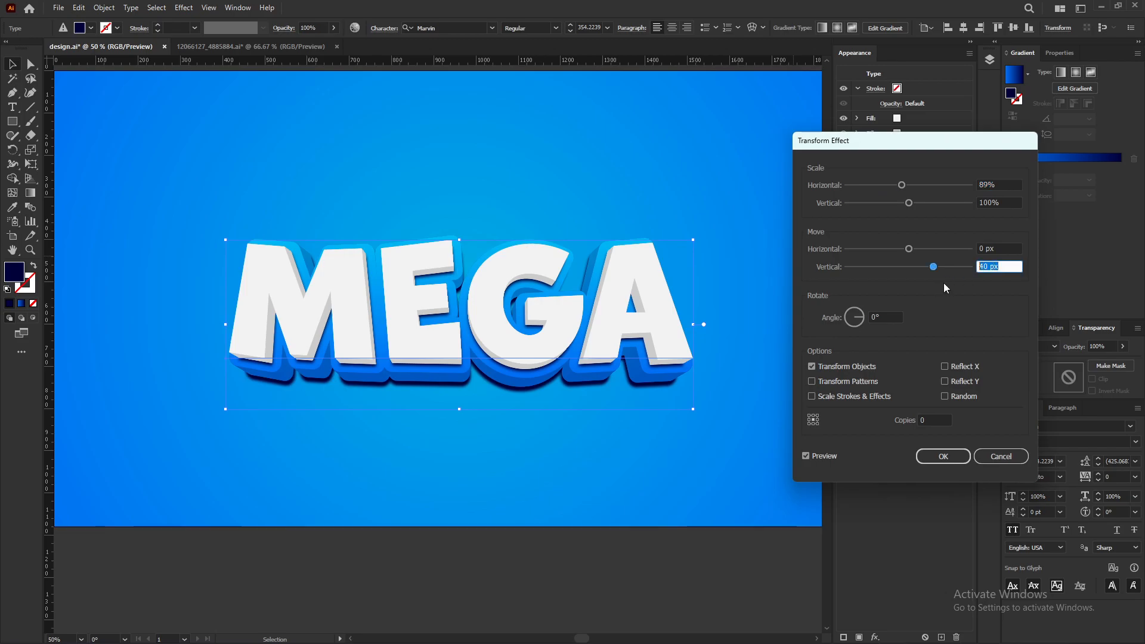
type("70")
left_click(942, 458)
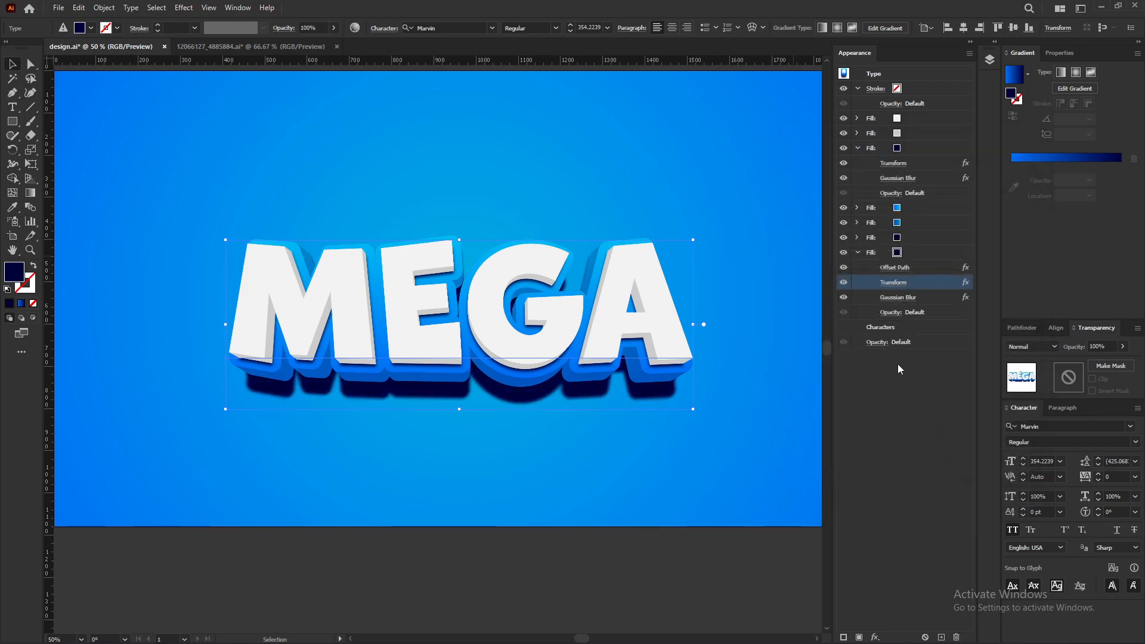
Step: Set the copied fill's Gaussian Blur radius to 40 pixels
left_click(889, 298)
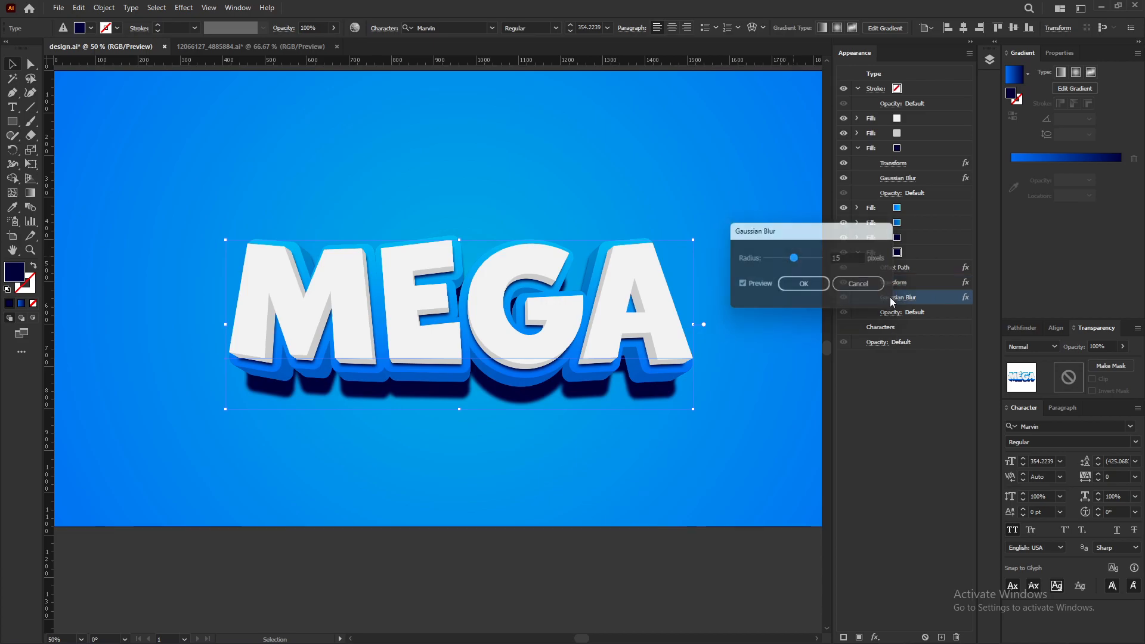
double_click(851, 259)
type("40")
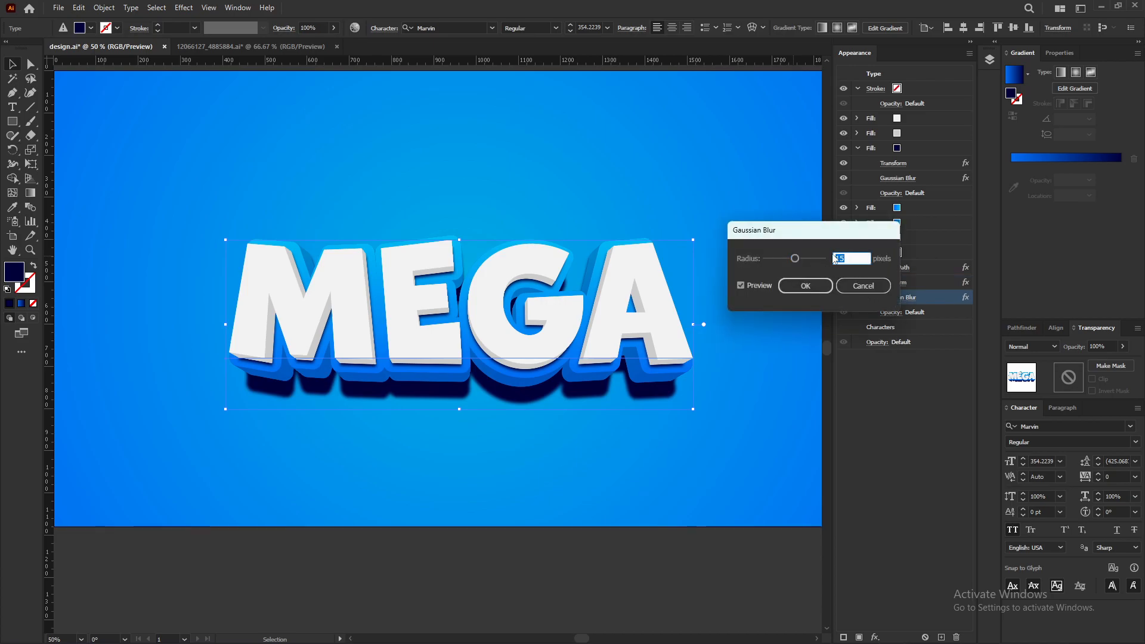
left_click(805, 287)
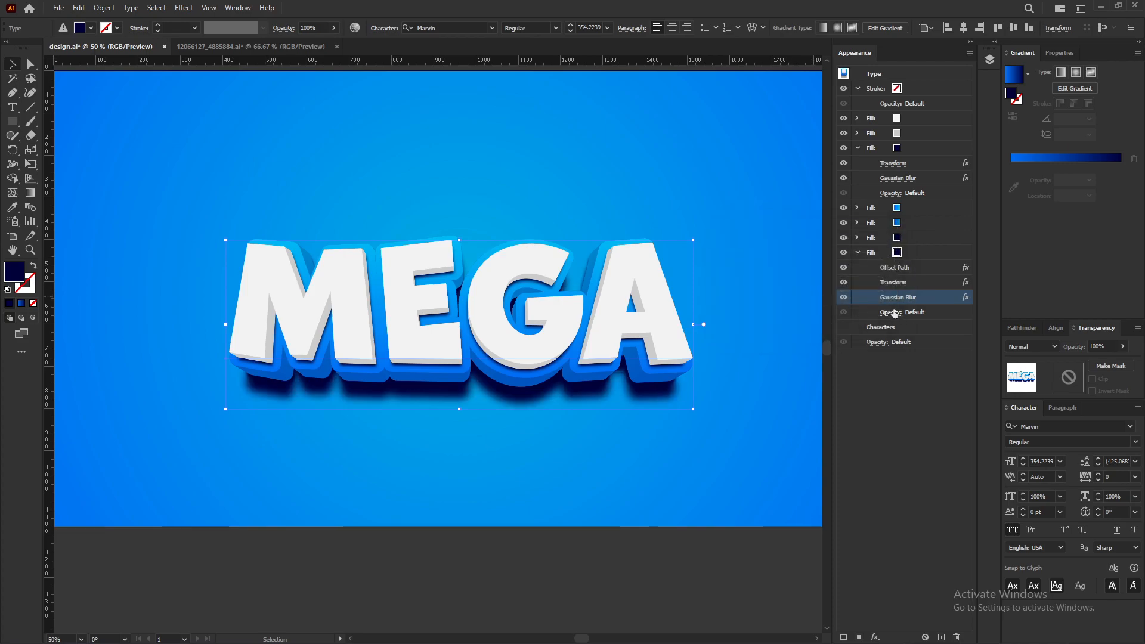
Step: Set the copied fill's opacity to 50% and its blend mode to Multiply
left_click(891, 312)
type("60")
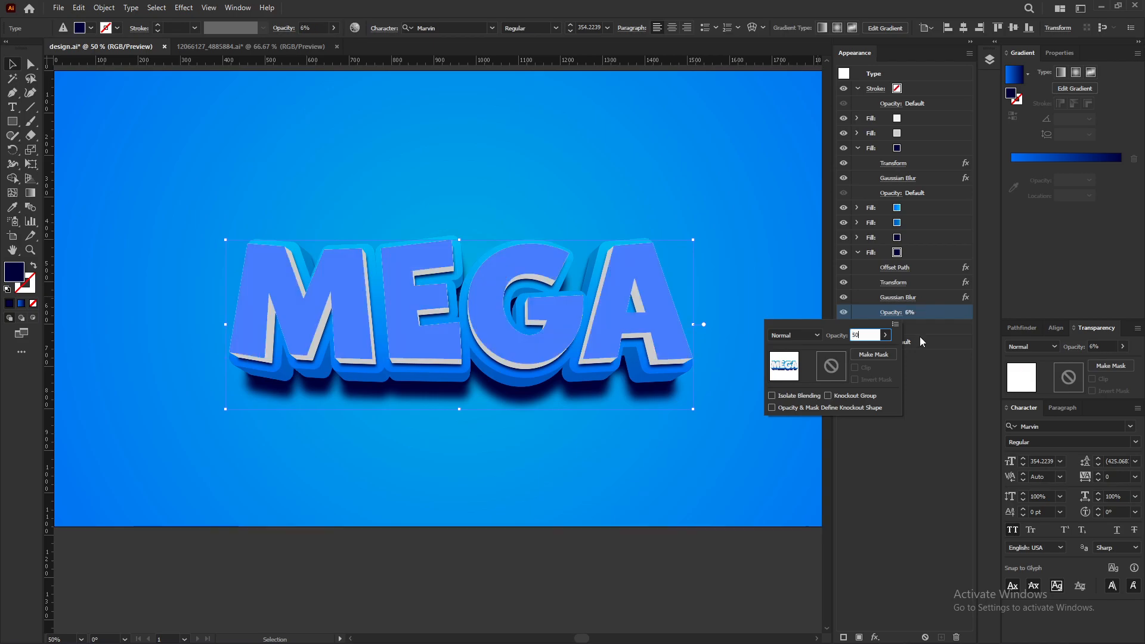
left_click(809, 335)
left_click(804, 378)
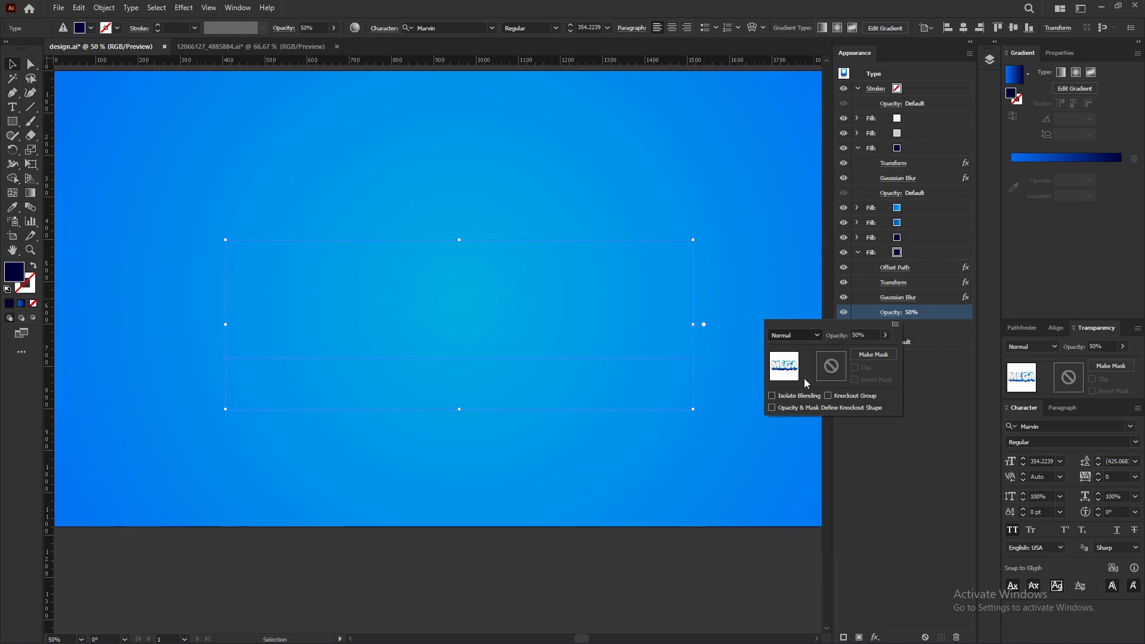
left_click(905, 442)
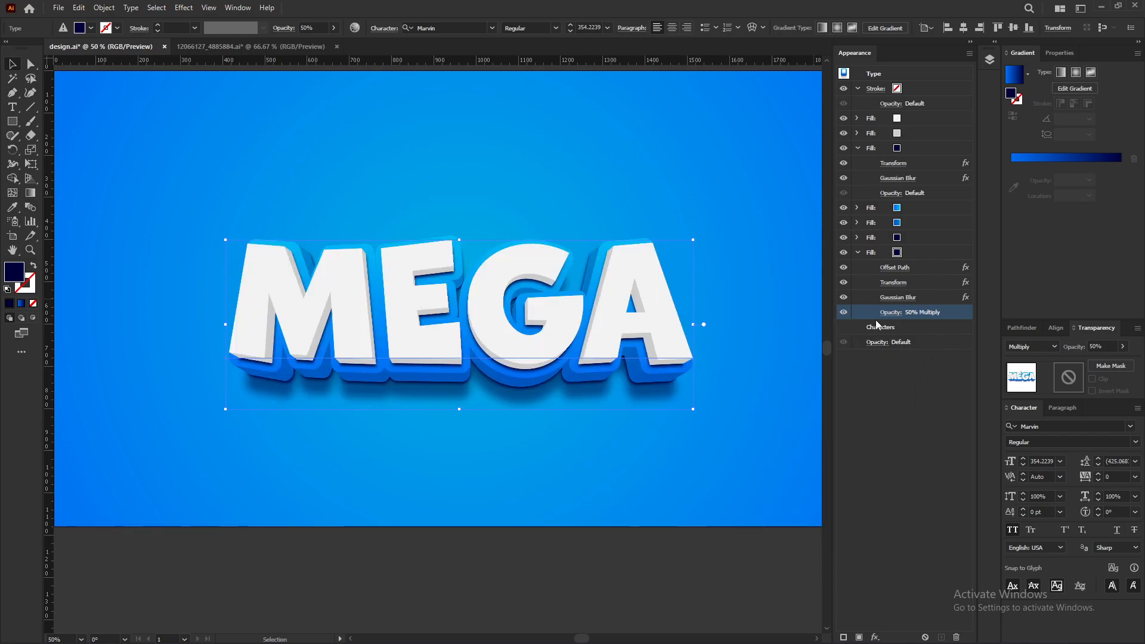
Step: Set the opacity of the navy fill with Offset Path, Transform and Gaussian Blur to 80%
left_click(857, 252)
left_click(888, 239)
left_click(857, 238)
left_click(890, 297)
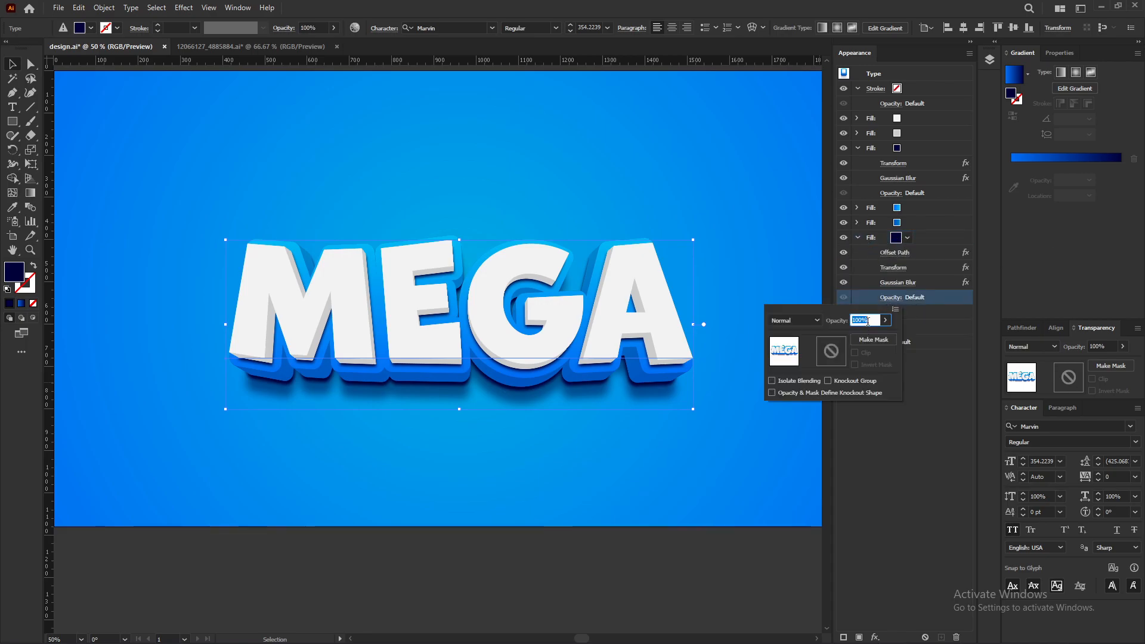
type("80")
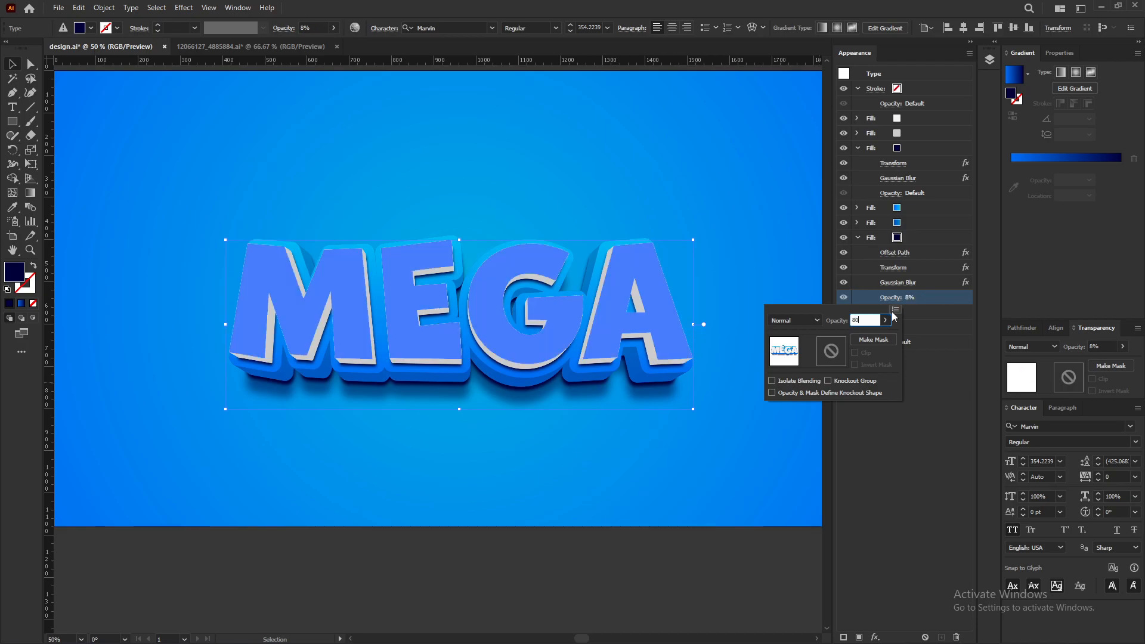
key("Return")
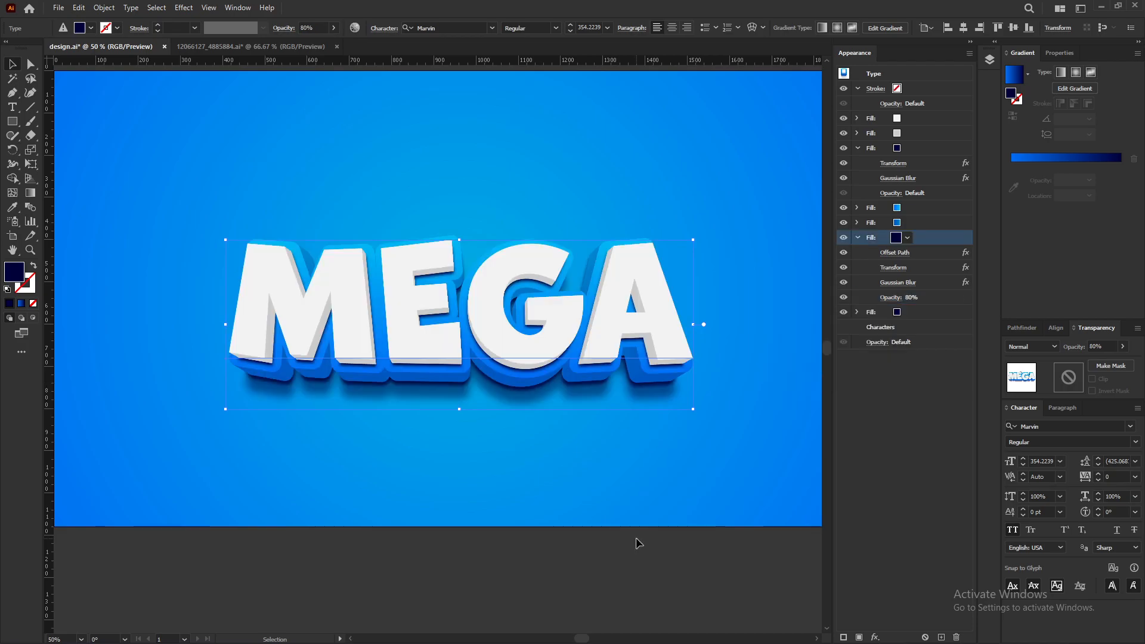
Step: Apply an Inner Glow to the blue gradient fill in Overlay mode with 50% opacity and 20 px blur
left_click(913, 222)
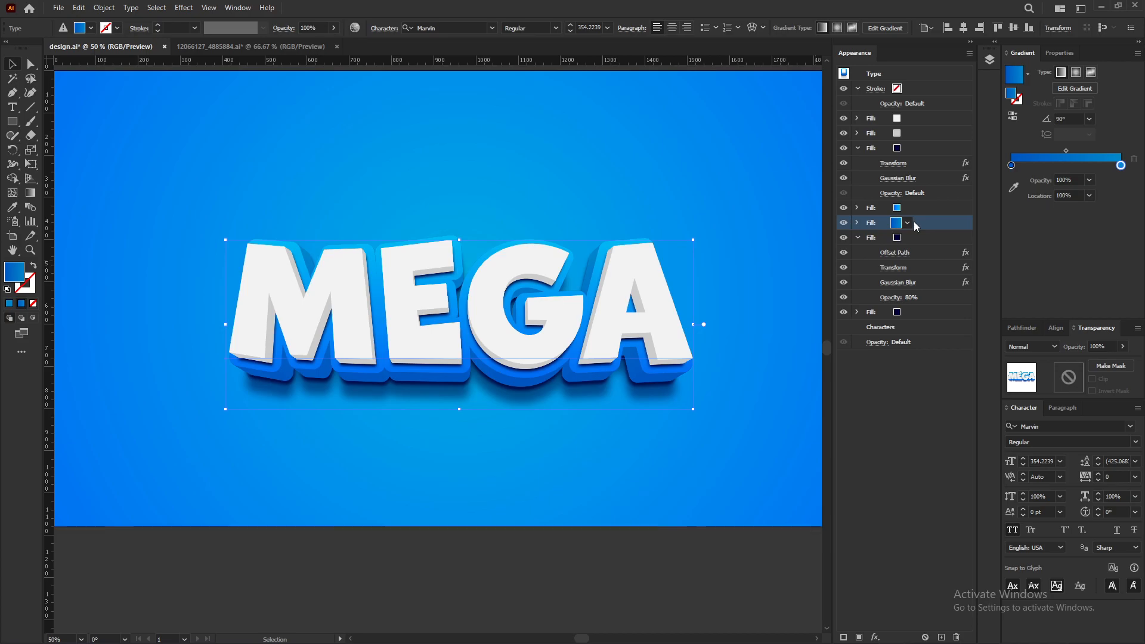
left_click(875, 637)
mouse_move(925, 371)
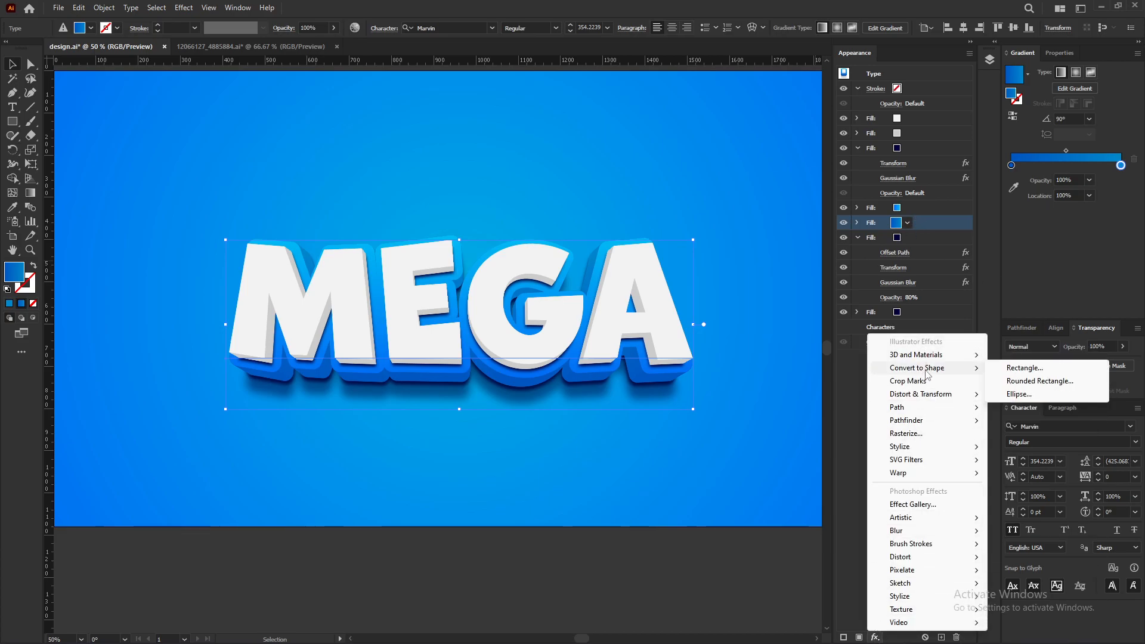
mouse_move(921, 446)
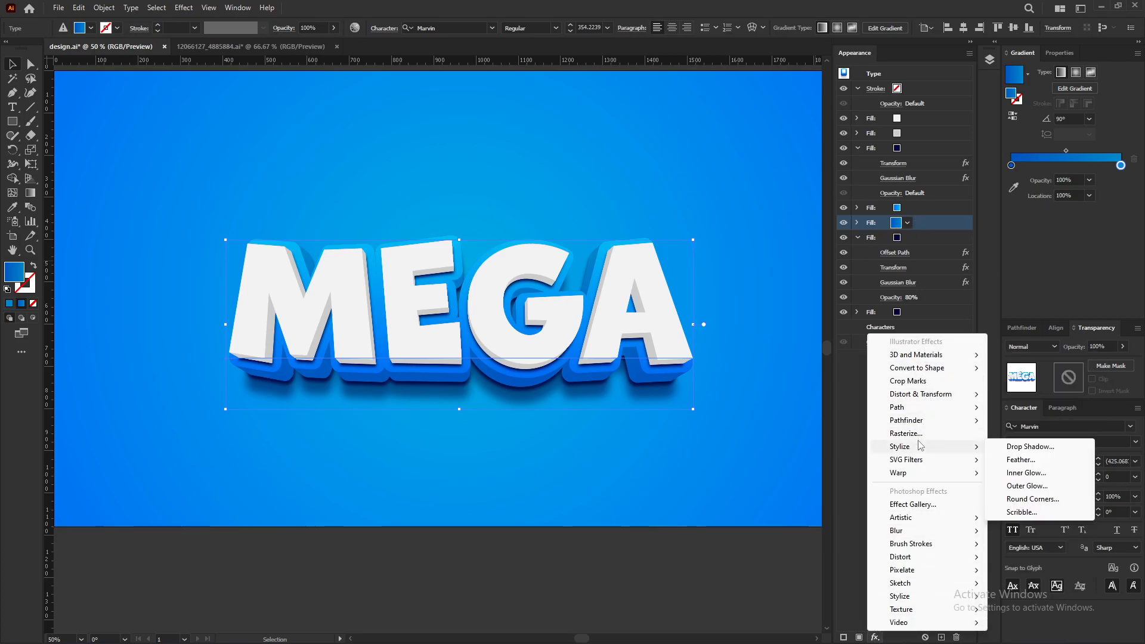
left_click(1042, 474)
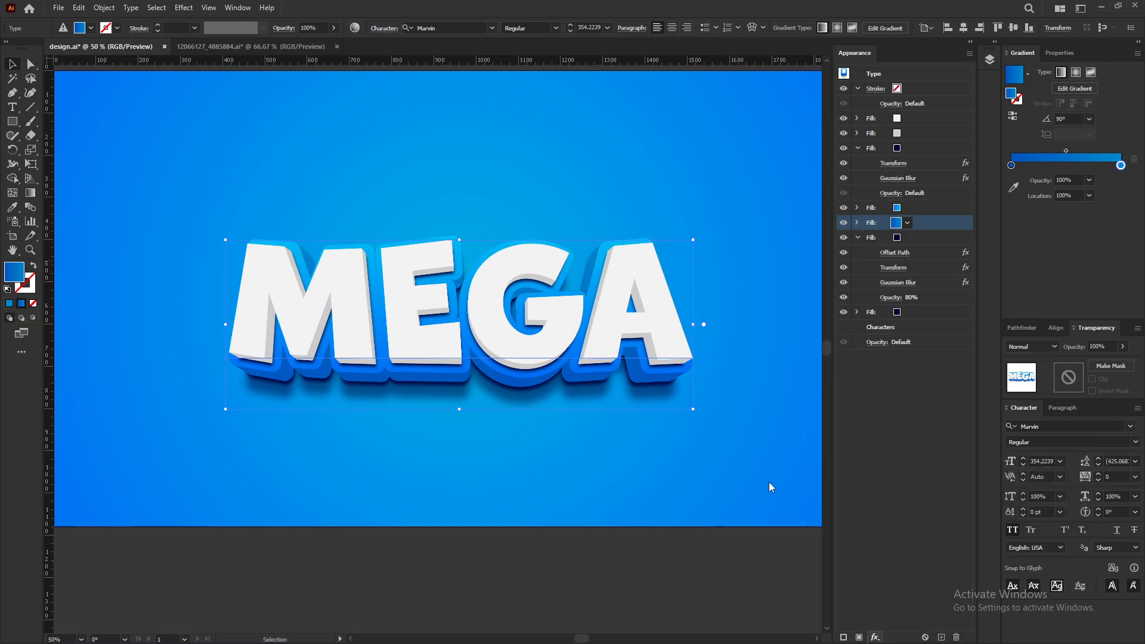
left_click_drag(556, 263, 786, 229)
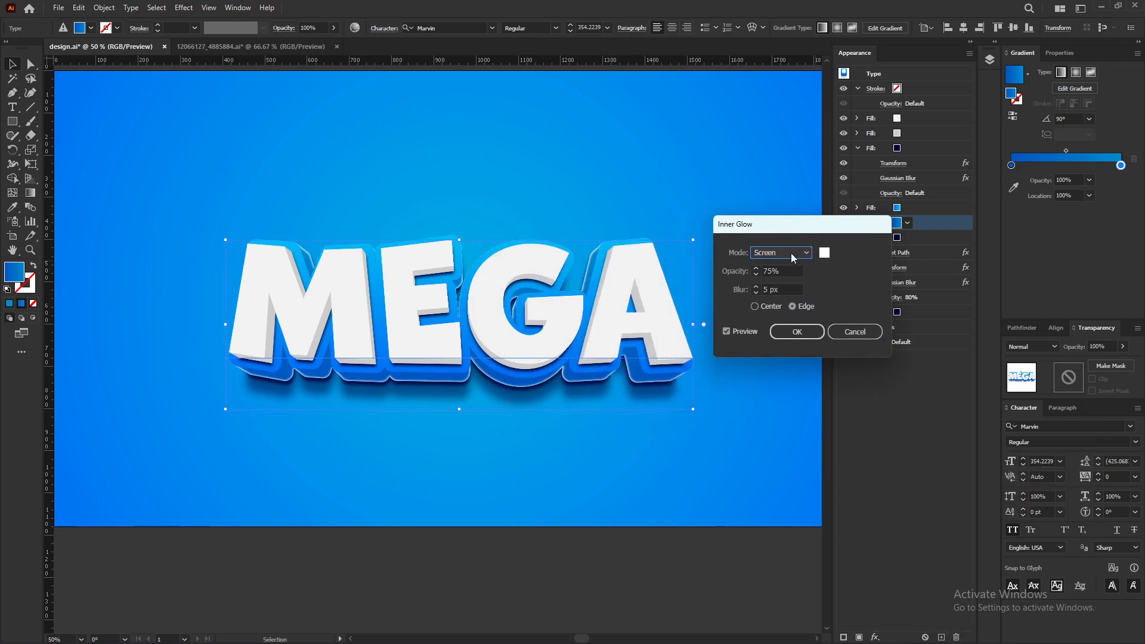
left_click(784, 253)
key("Escape")
key("Down")
key("Tab")
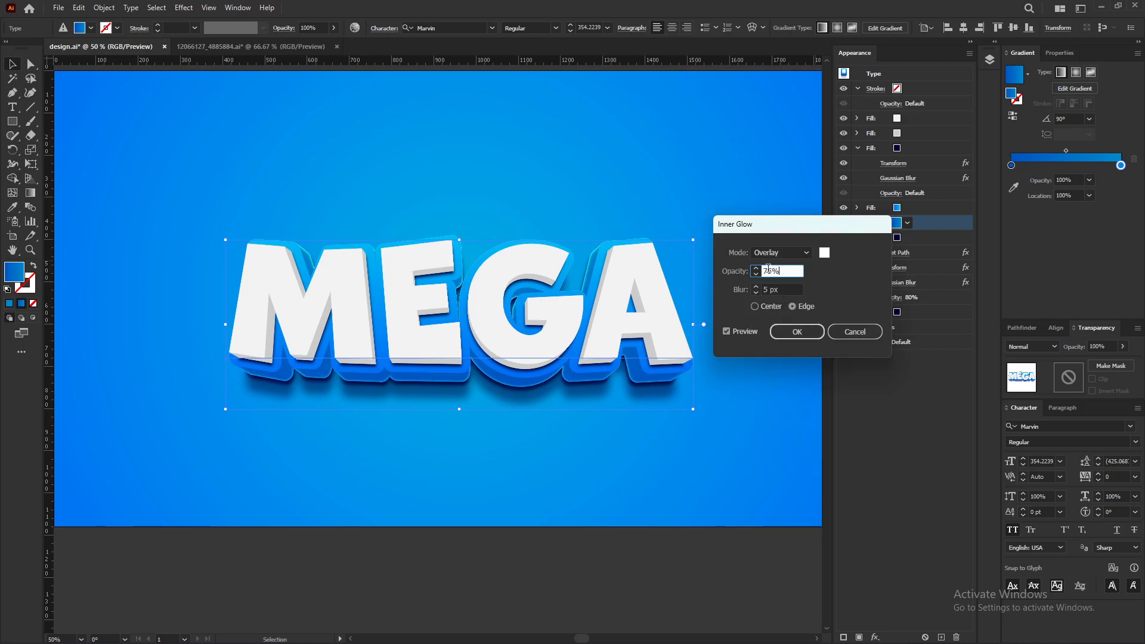
type("50")
key("Tab")
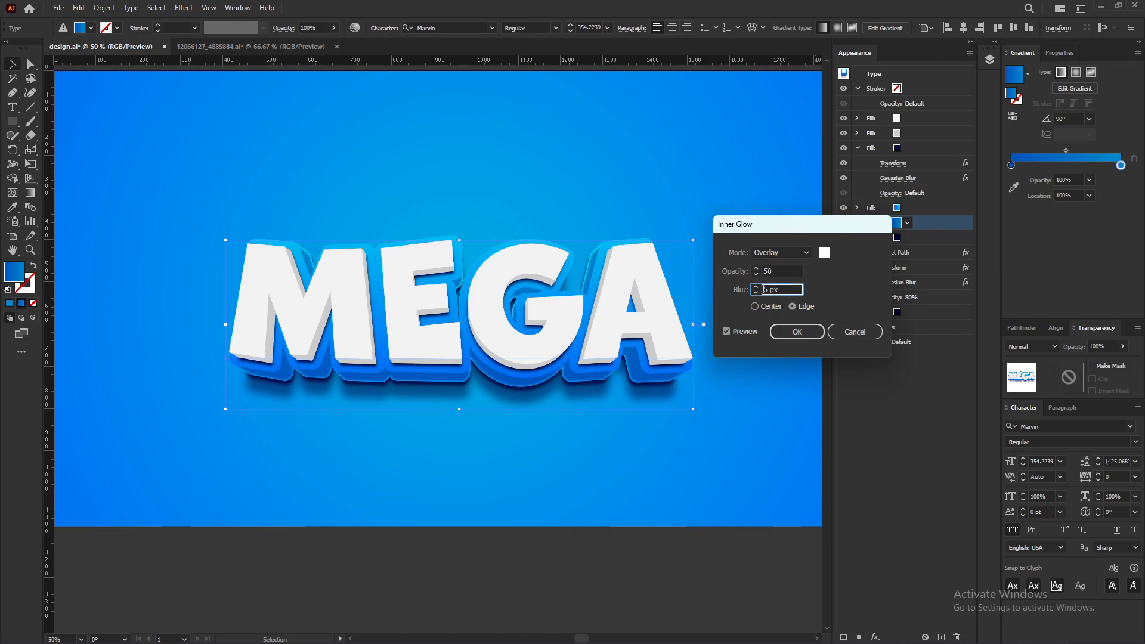
type("20")
Step: Set the inner glow colour to 000038 and confirm the effect
left_click(825, 252)
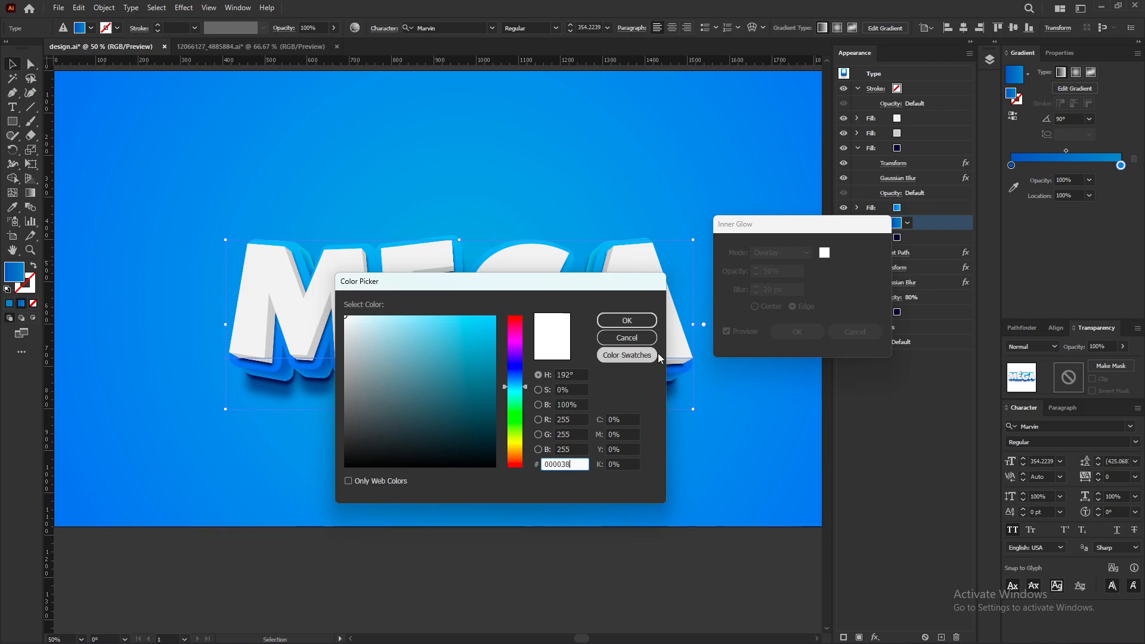
left_click(641, 322)
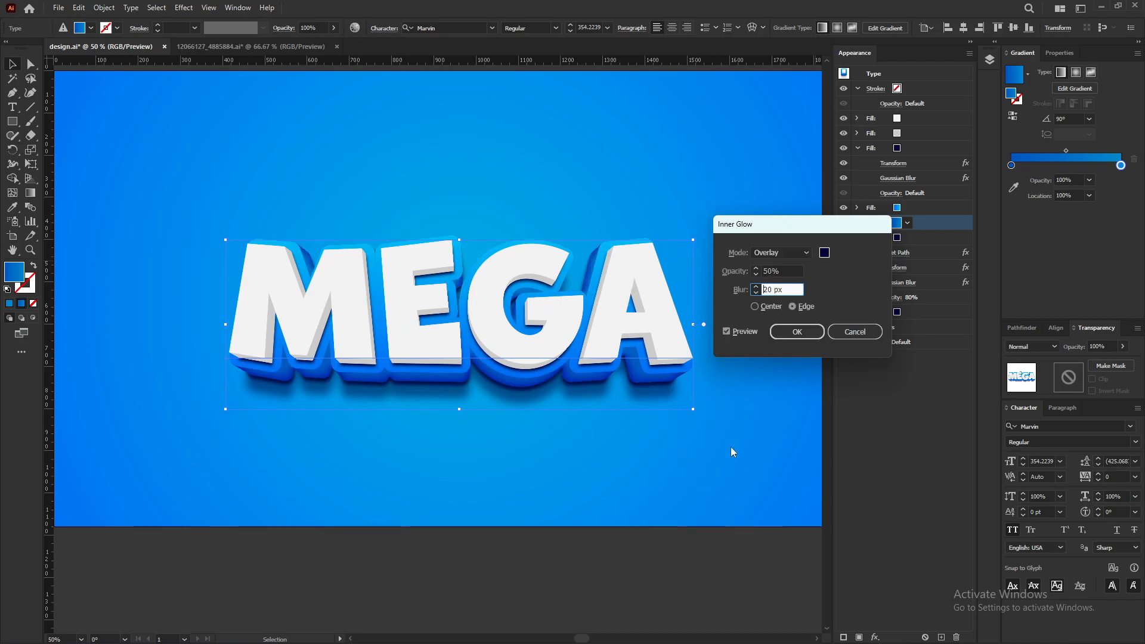
left_click(798, 332)
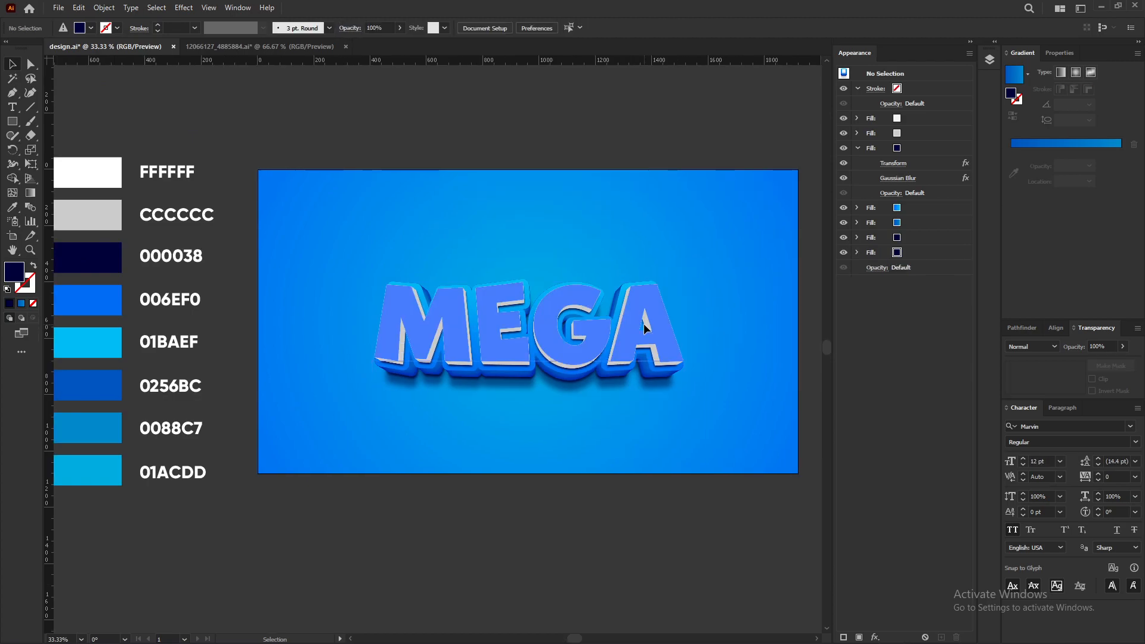
Step: Add an Inner Glow to the light grey fill with a 10 px blur
left_click(644, 327)
left_click(857, 147)
left_click(910, 133)
scroll(693, 259, "left", 1)
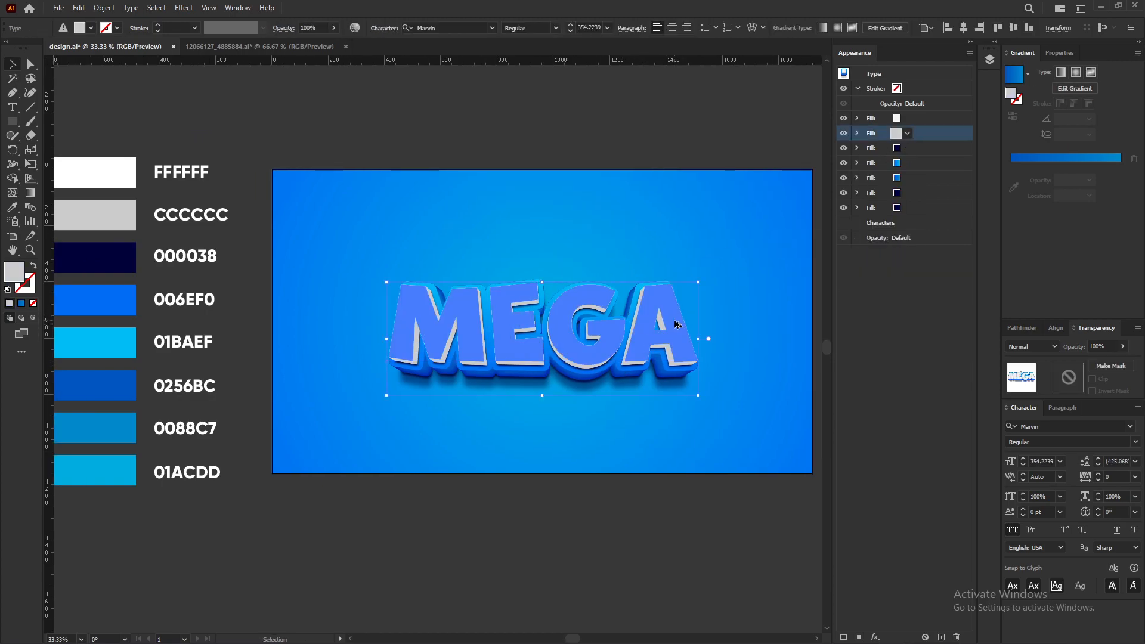
scroll(648, 322, "up", 1)
left_click(874, 636)
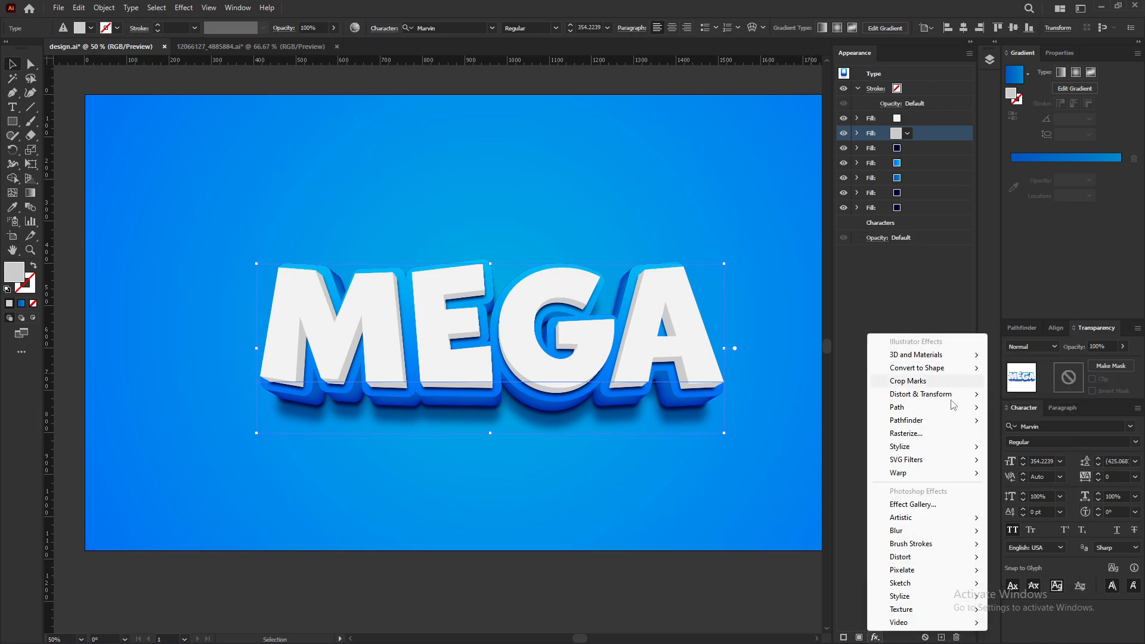
mouse_move(911, 448)
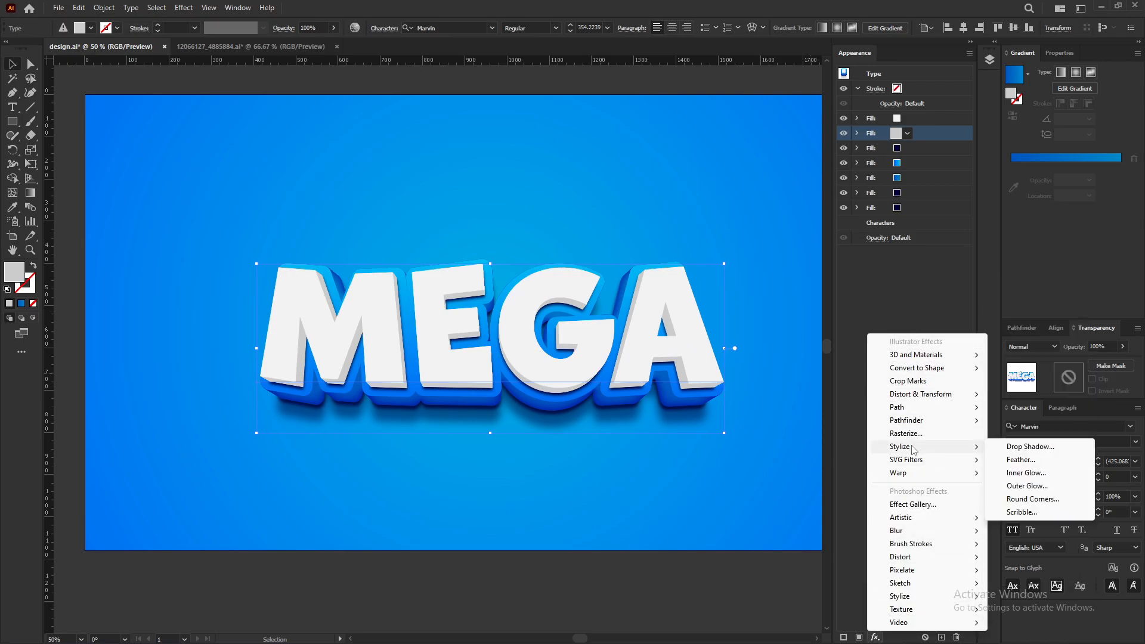
left_click(1024, 472)
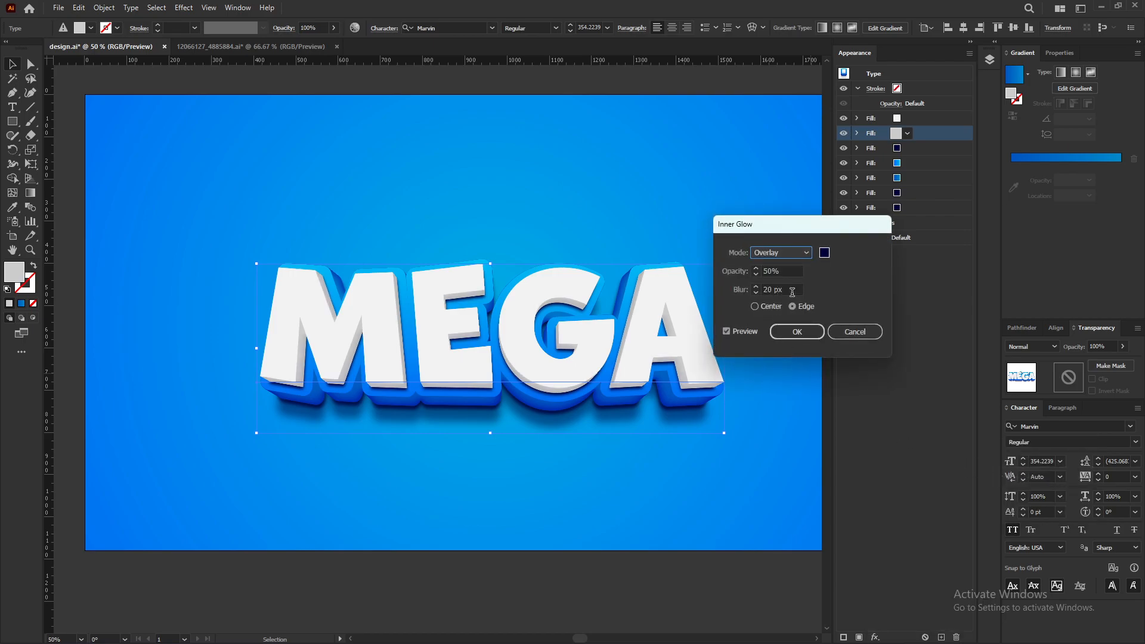
left_click(793, 291)
type("10")
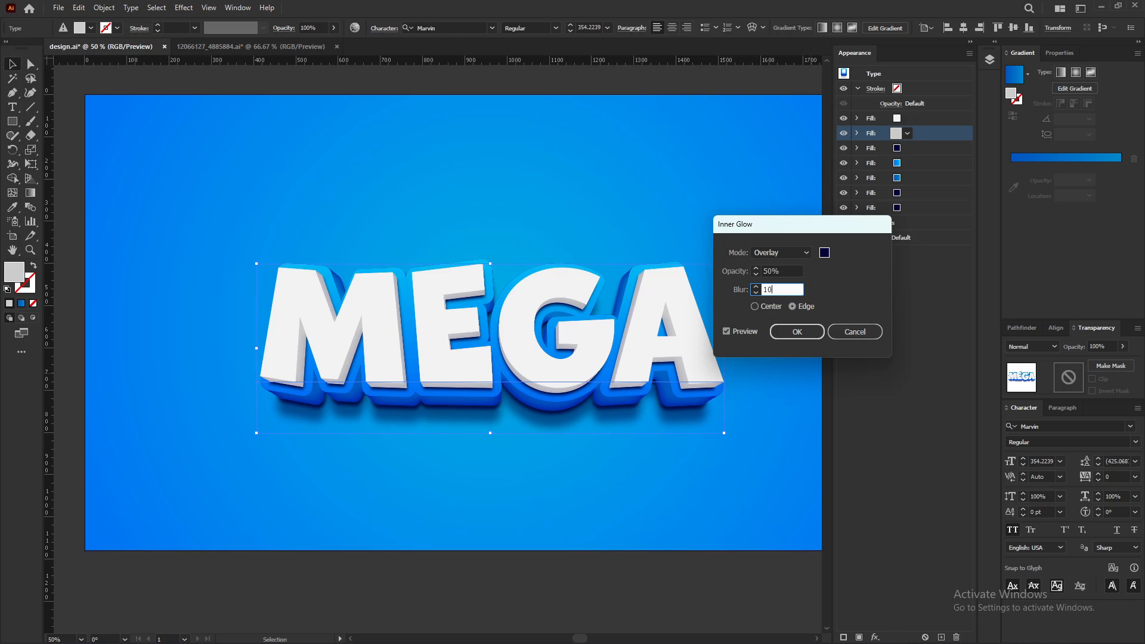
left_click(798, 331)
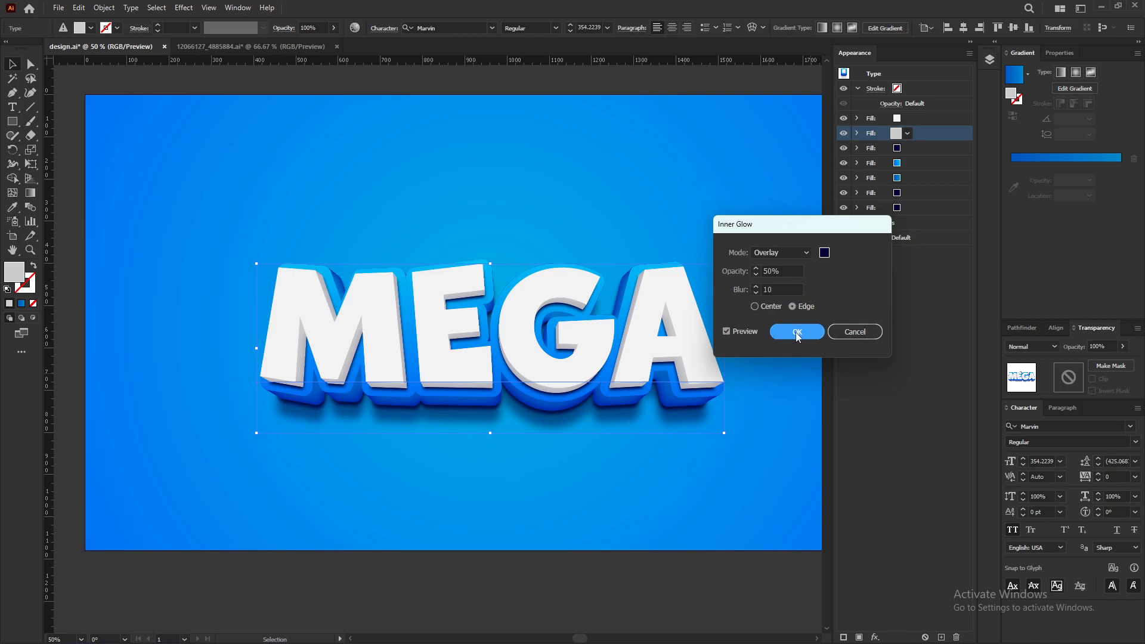
left_click(796, 332)
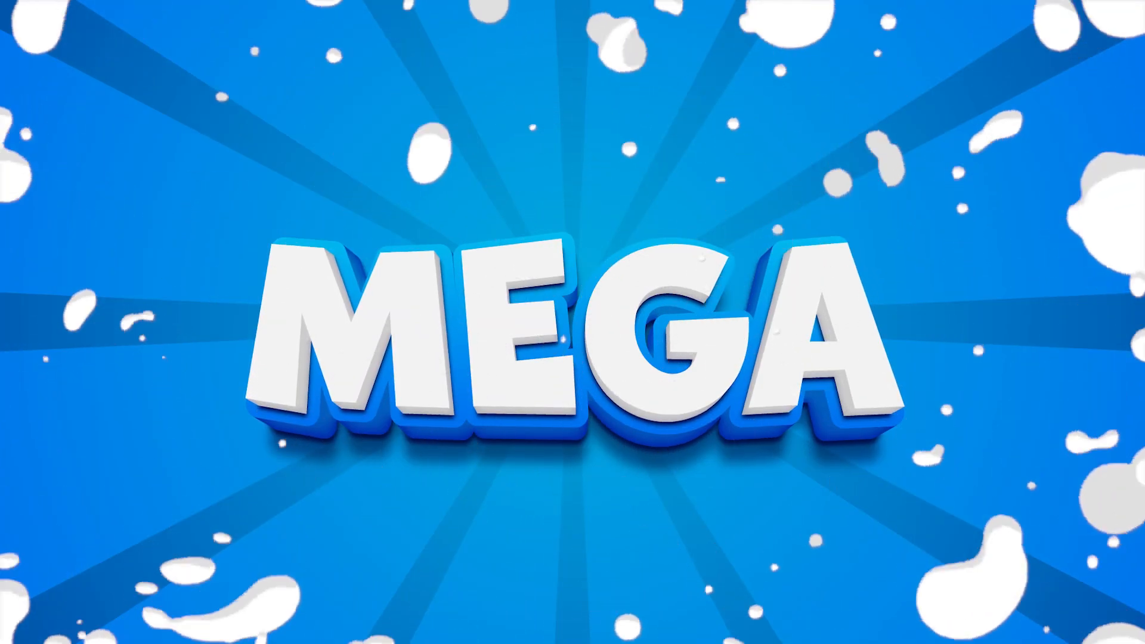